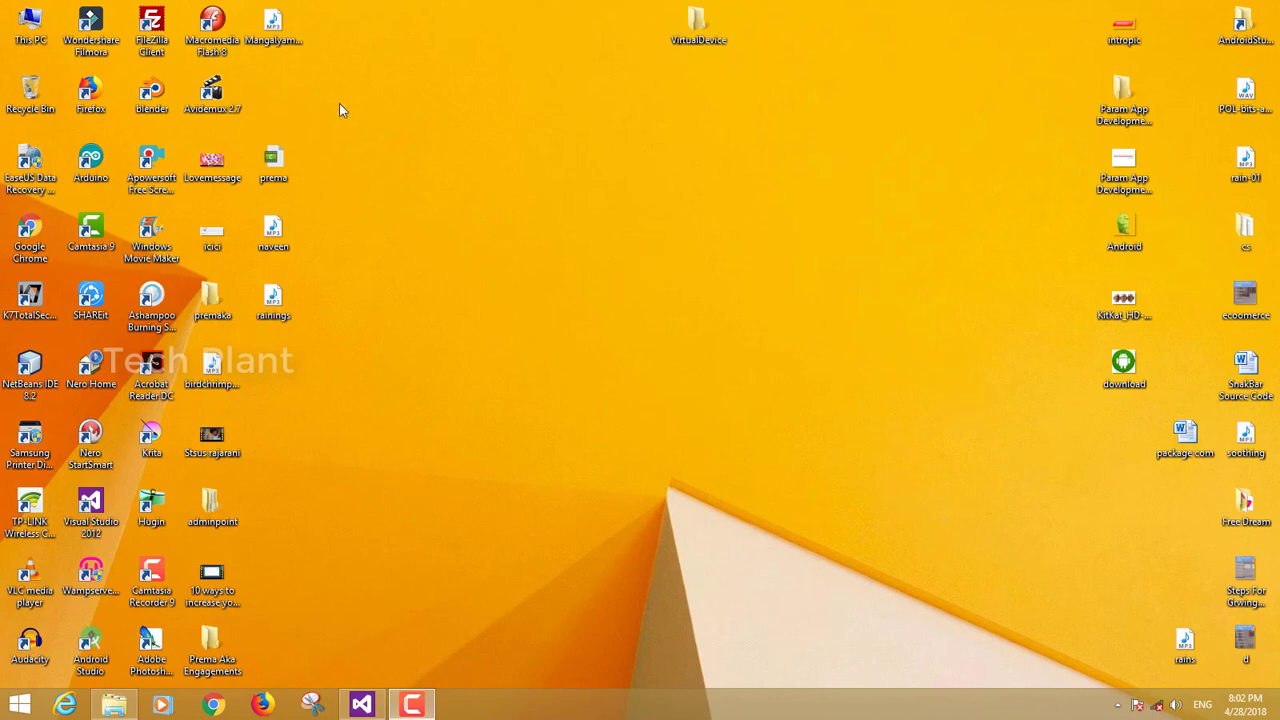
# Launch Blender, dismiss the splash screen and delete the default cube
pyautogui.doubleClick(151, 95)
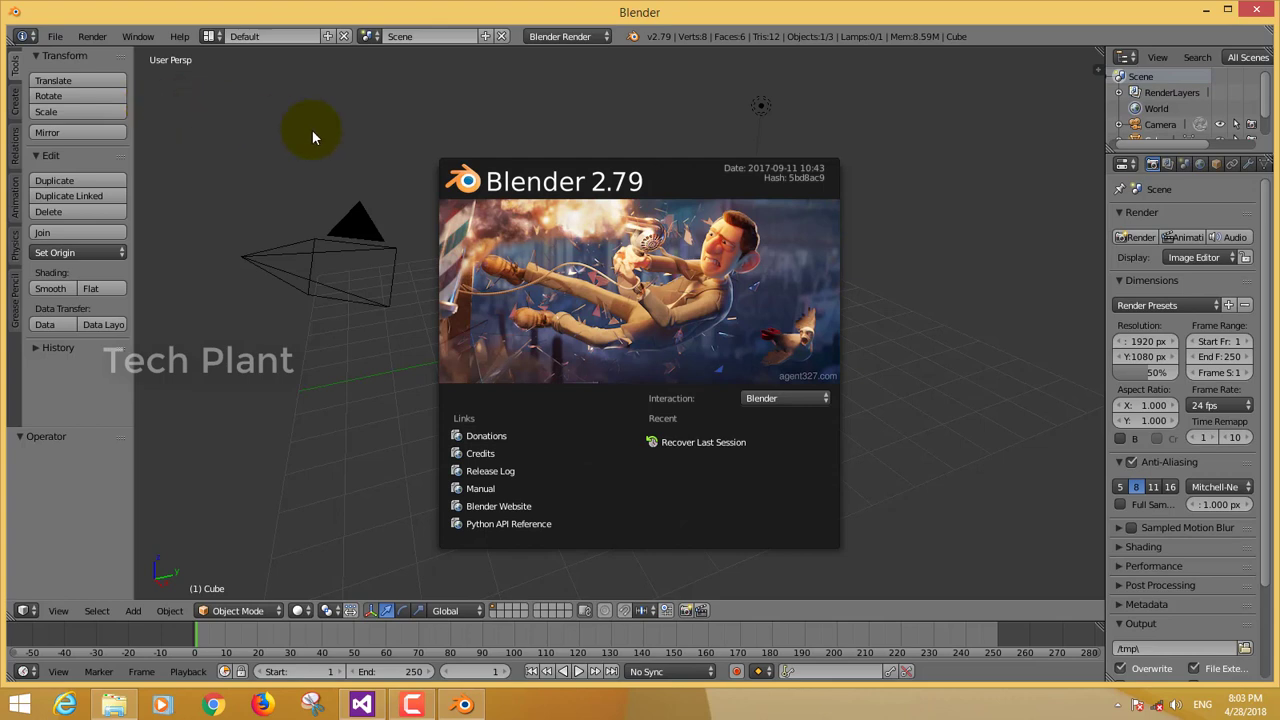
pyautogui.click(904, 331)
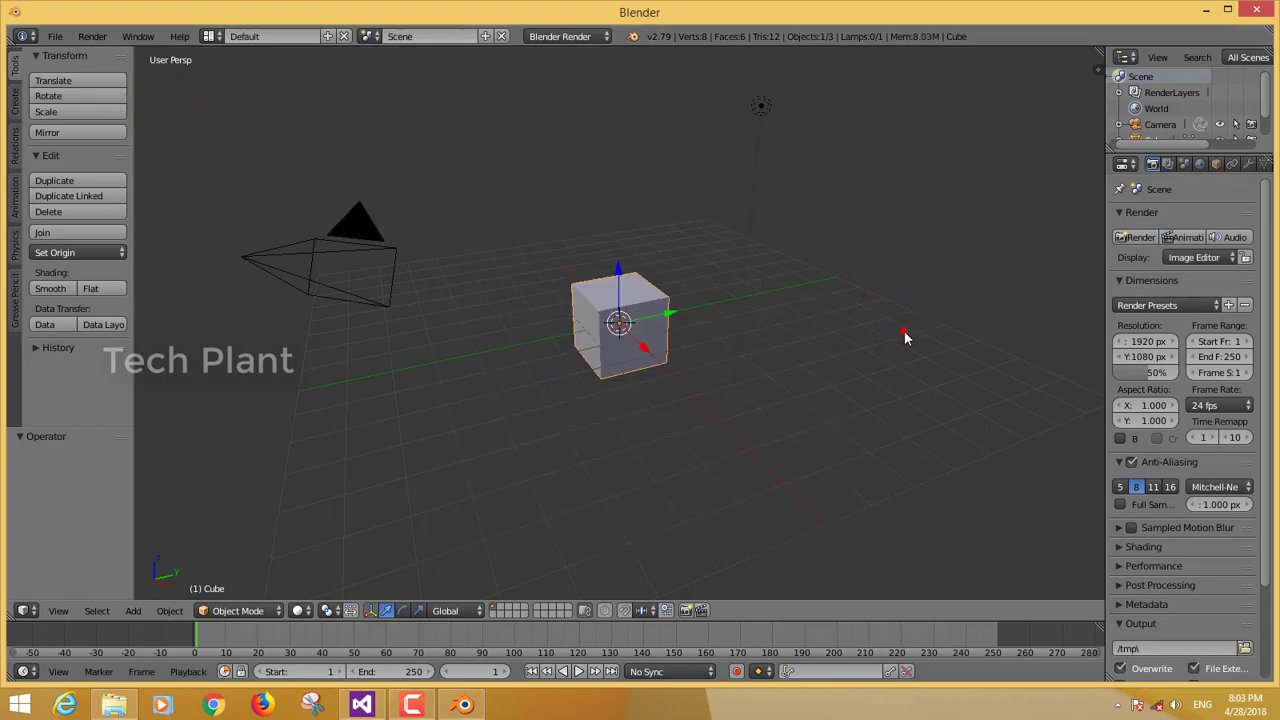
pyautogui.rightClick(617, 345)
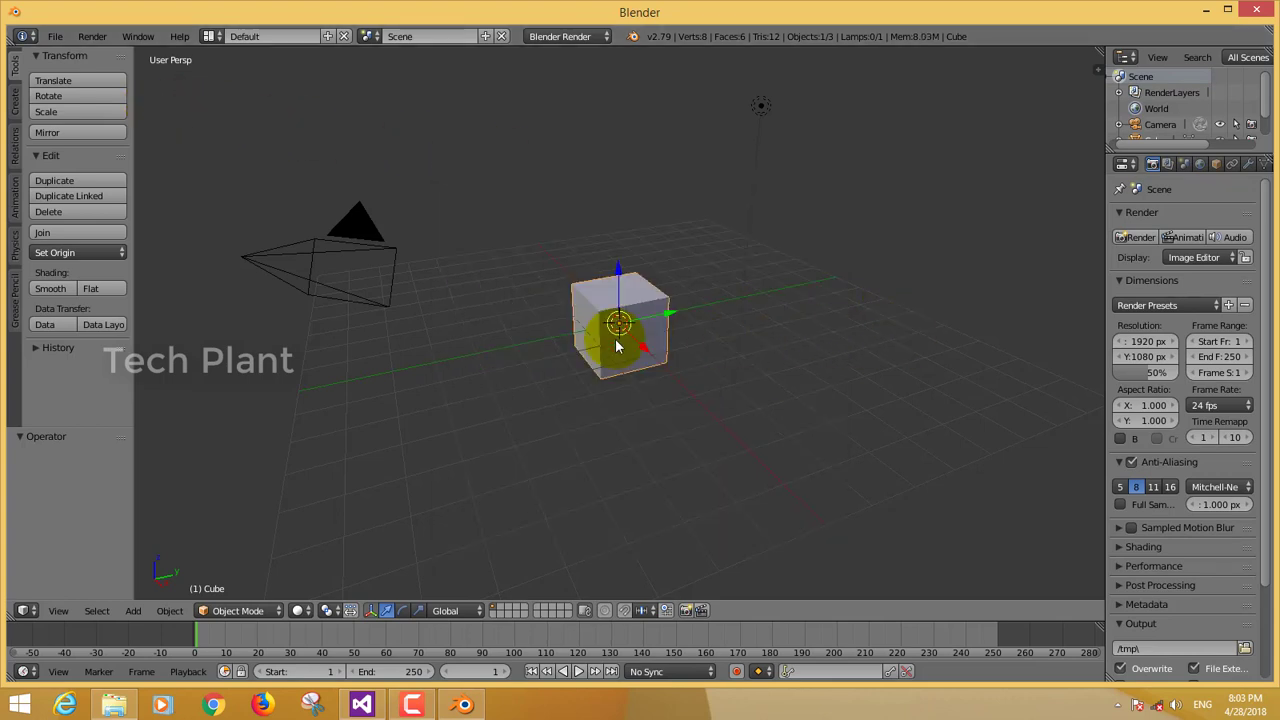
pyautogui.press('x')
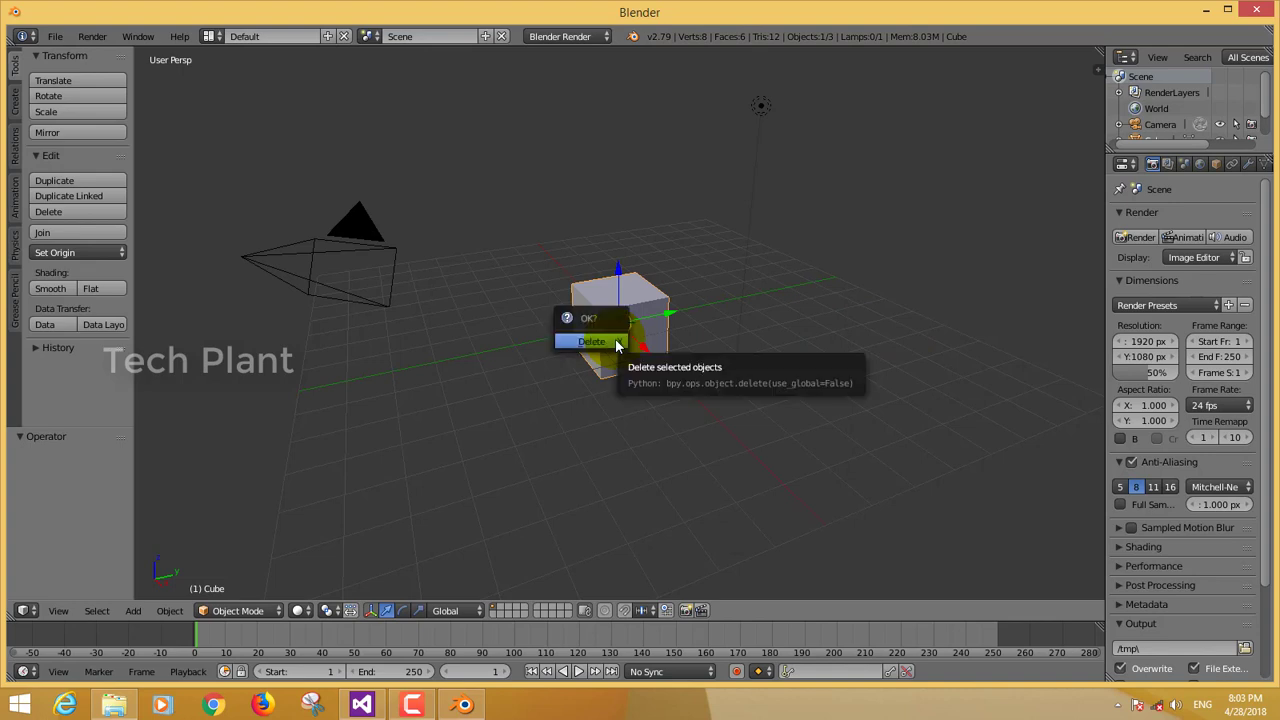
pyautogui.click(617, 345)
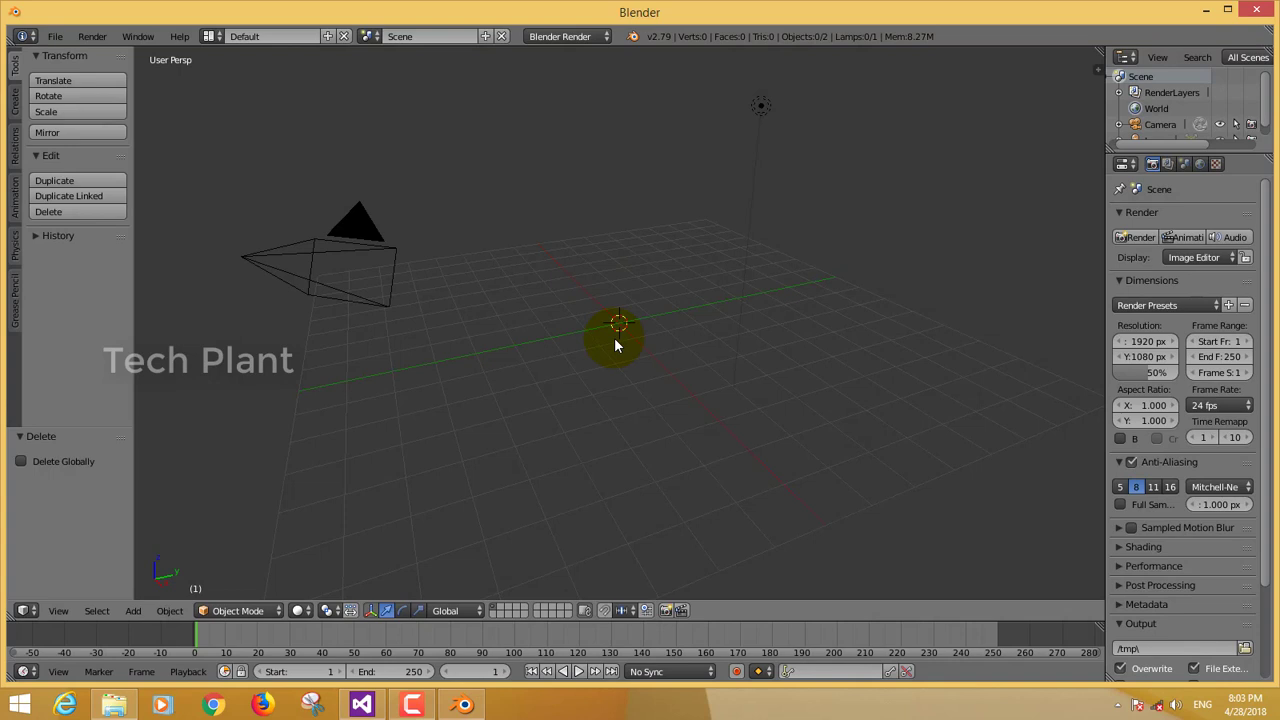
# Add a UV sphere (32 segments, 16 rings, size 1) and rotate it 90° with R90
pyautogui.click(15, 100)
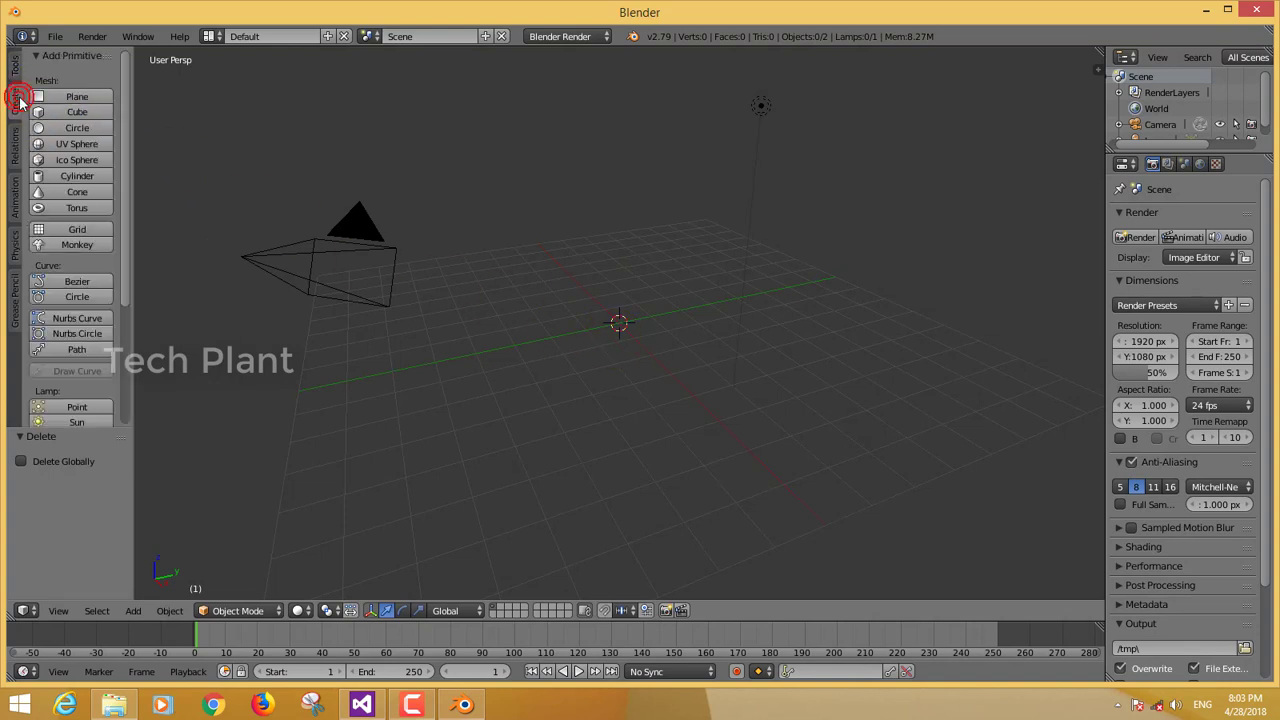
pyautogui.click(67, 143)
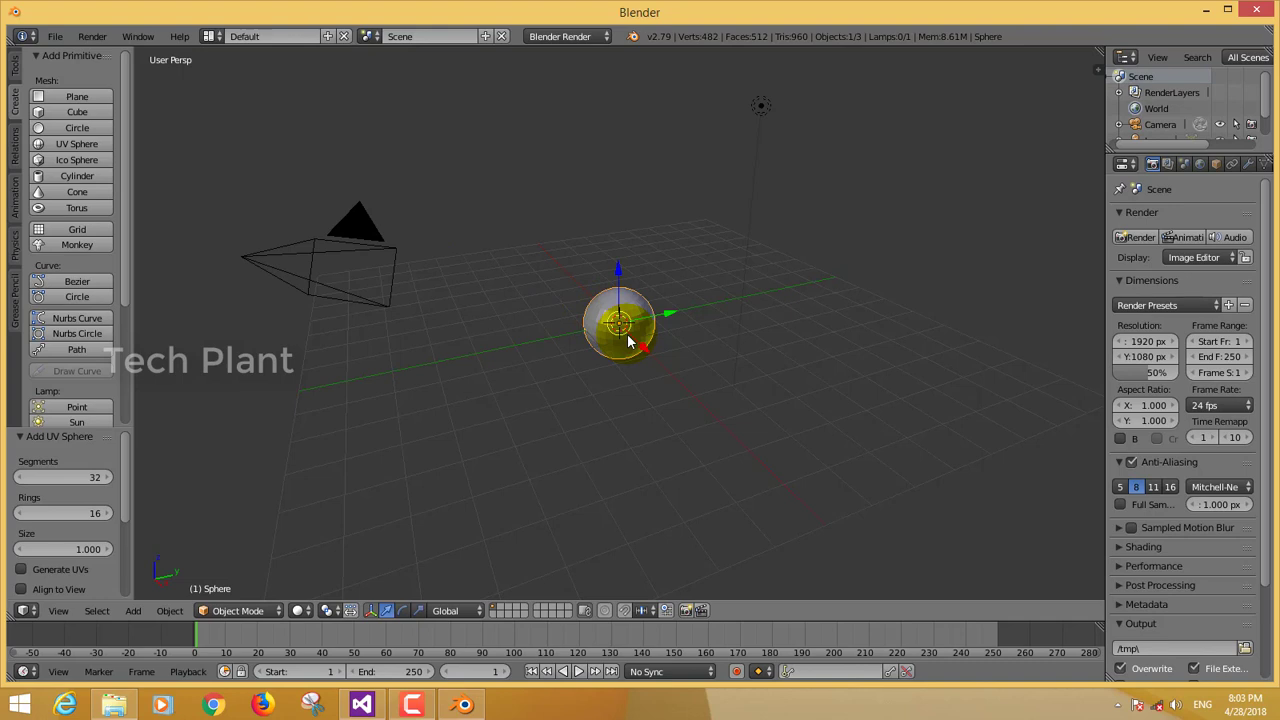
pyautogui.write('r')
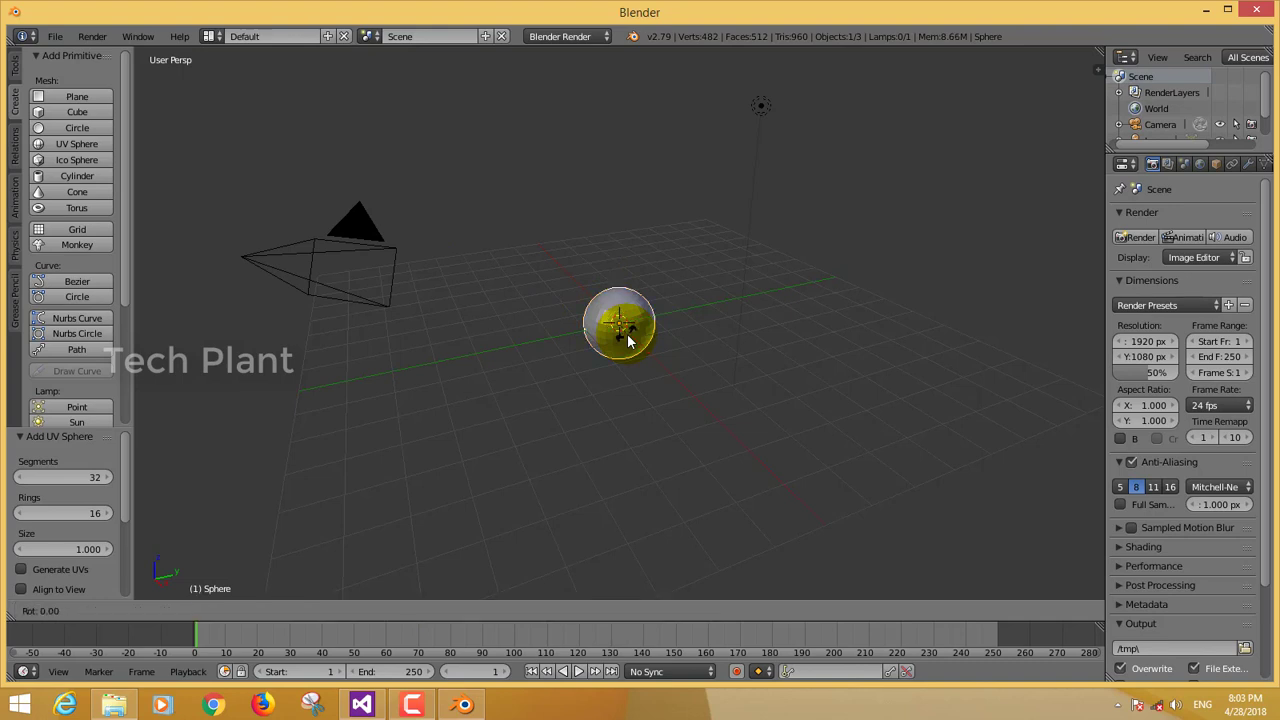
pyautogui.write('90')
pyautogui.press('Return')
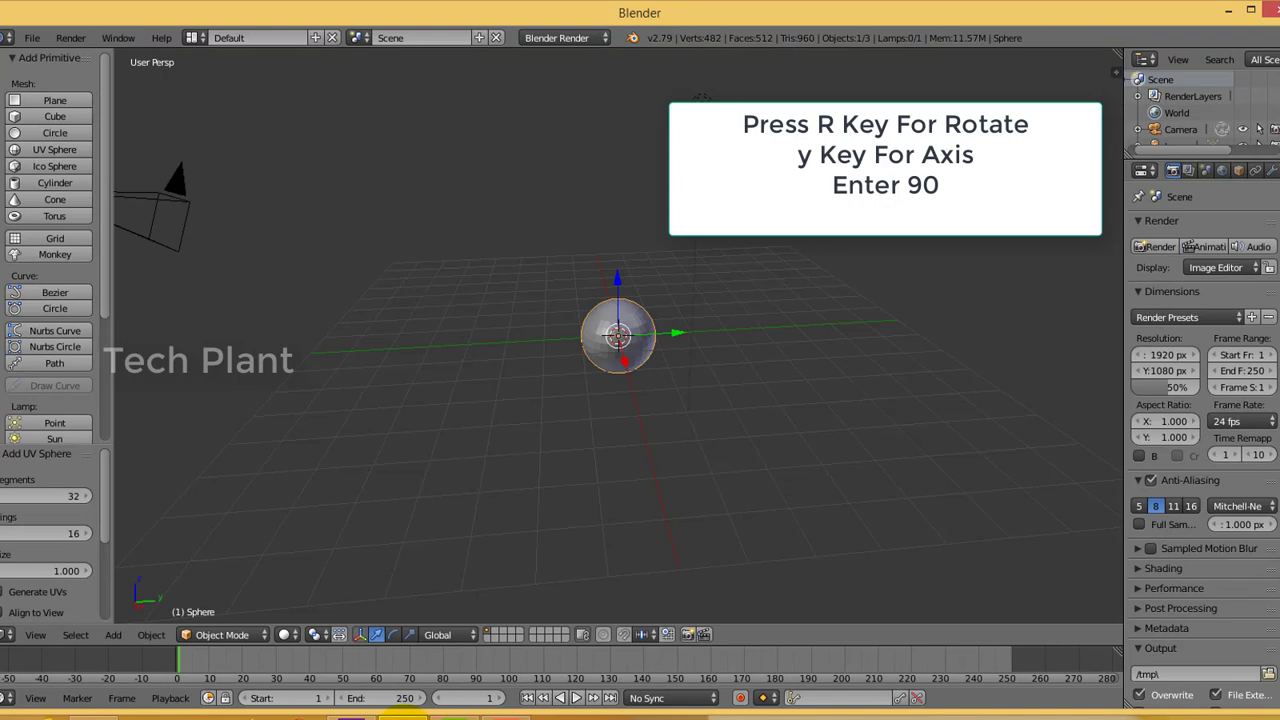
# Rotate the selected sphere 90° about the global Y axis and zoom in on it
pyautogui.click(617, 338)
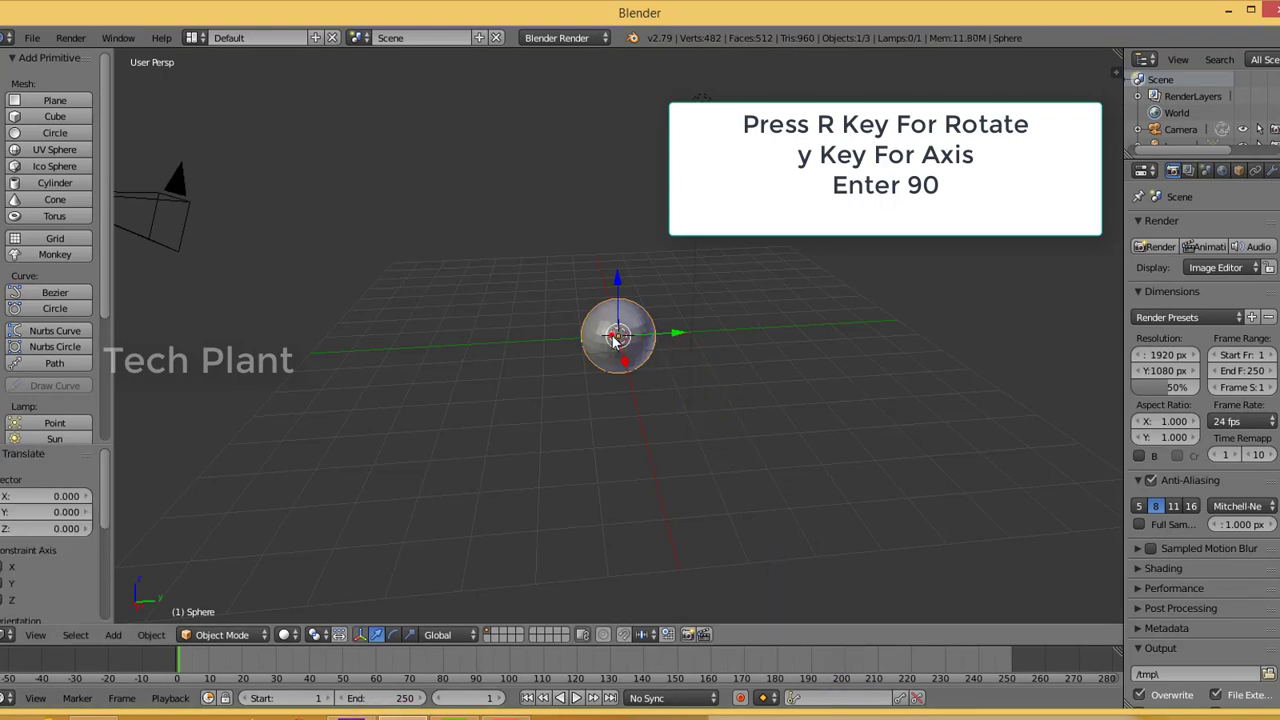
pyautogui.click(616, 340)
pyautogui.write('r')
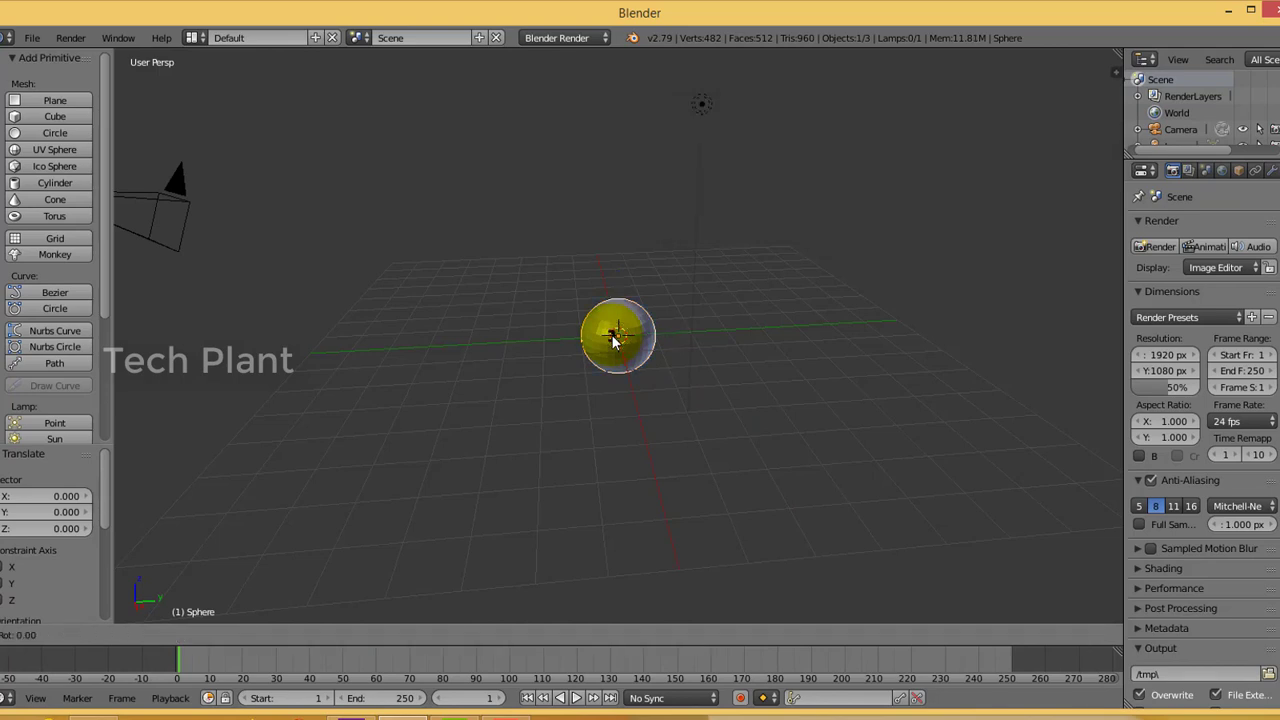
pyautogui.write('y')
pyautogui.write('90')
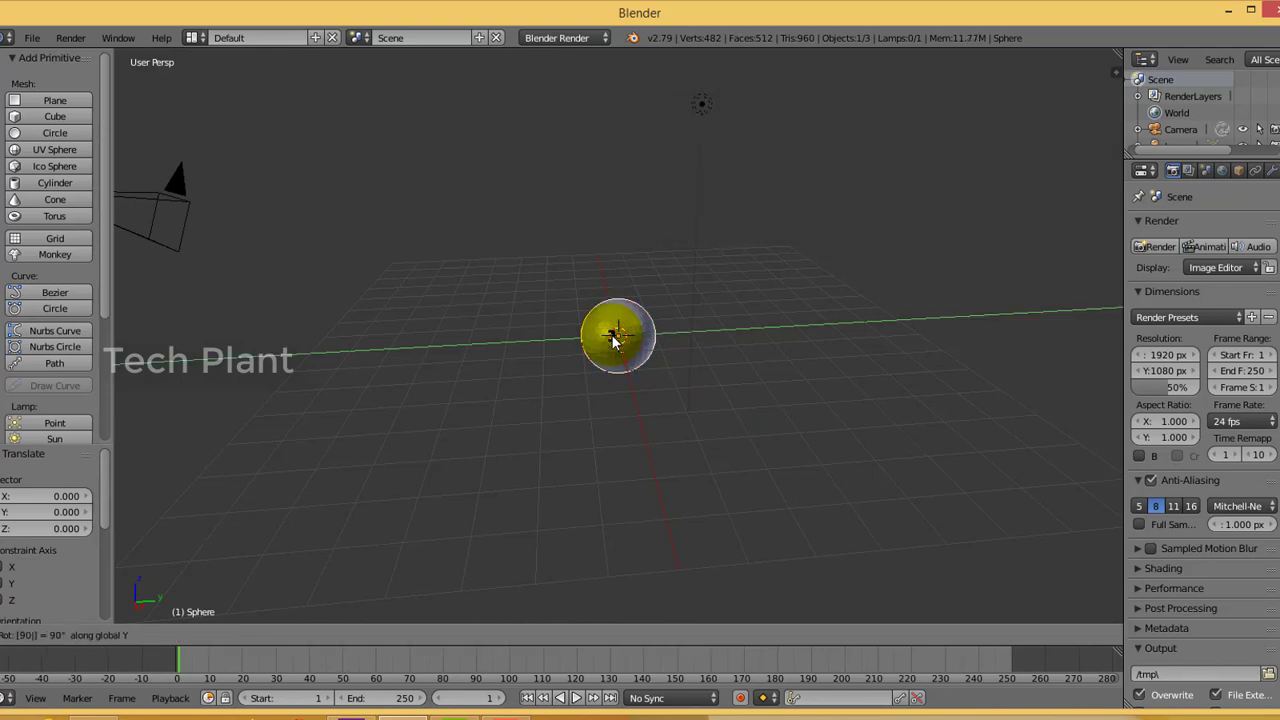
pyautogui.press('Return')
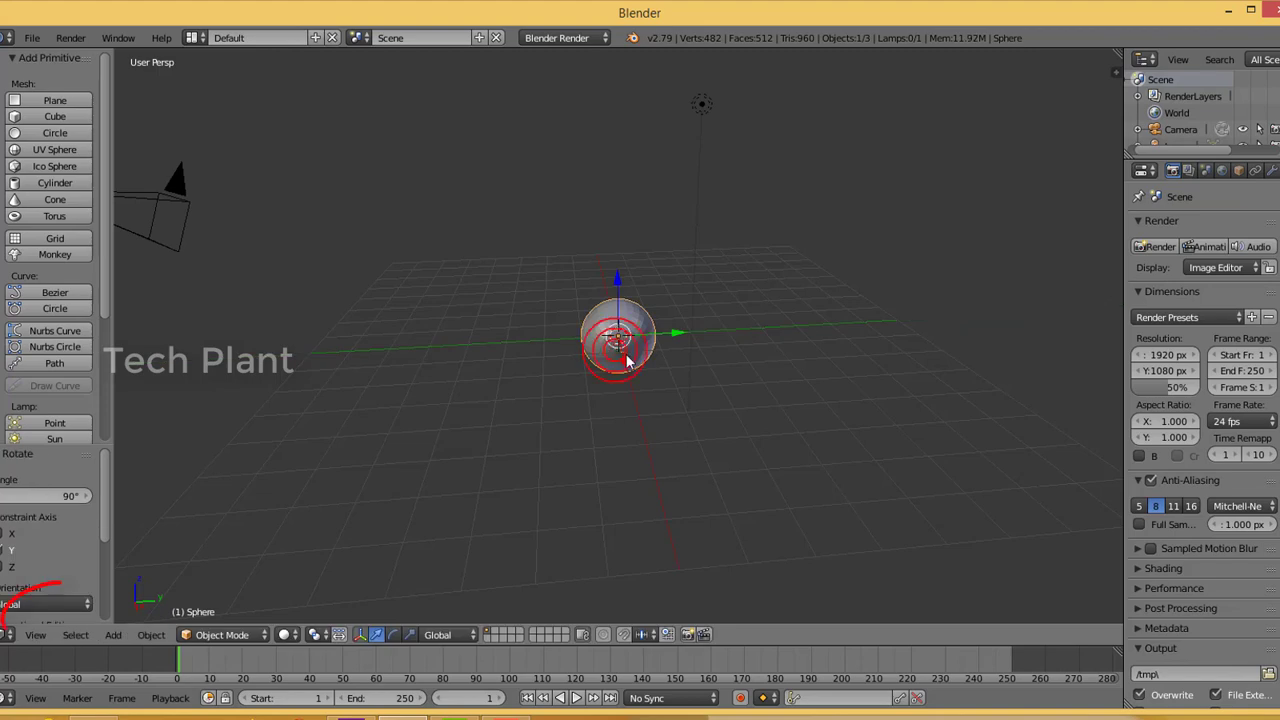
pyautogui.scroll(3, 670, 379)
pyautogui.scroll(3, 670, 379)
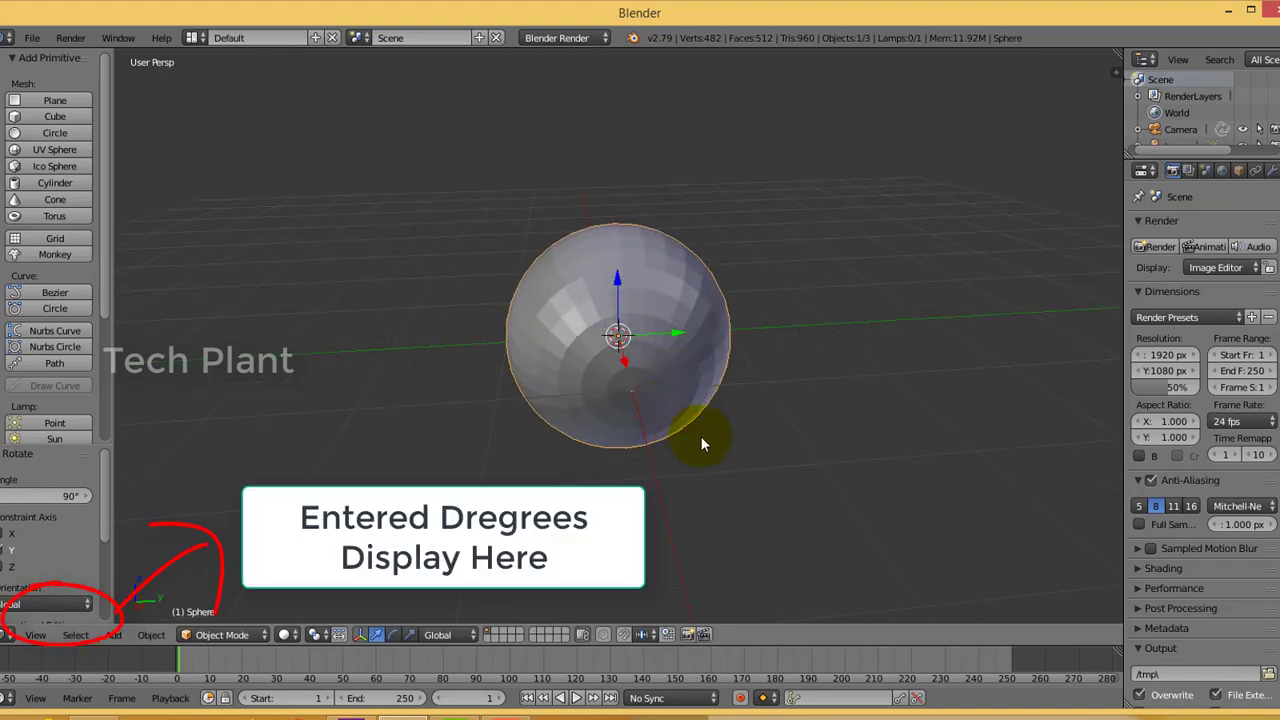
pyautogui.click(700, 437)
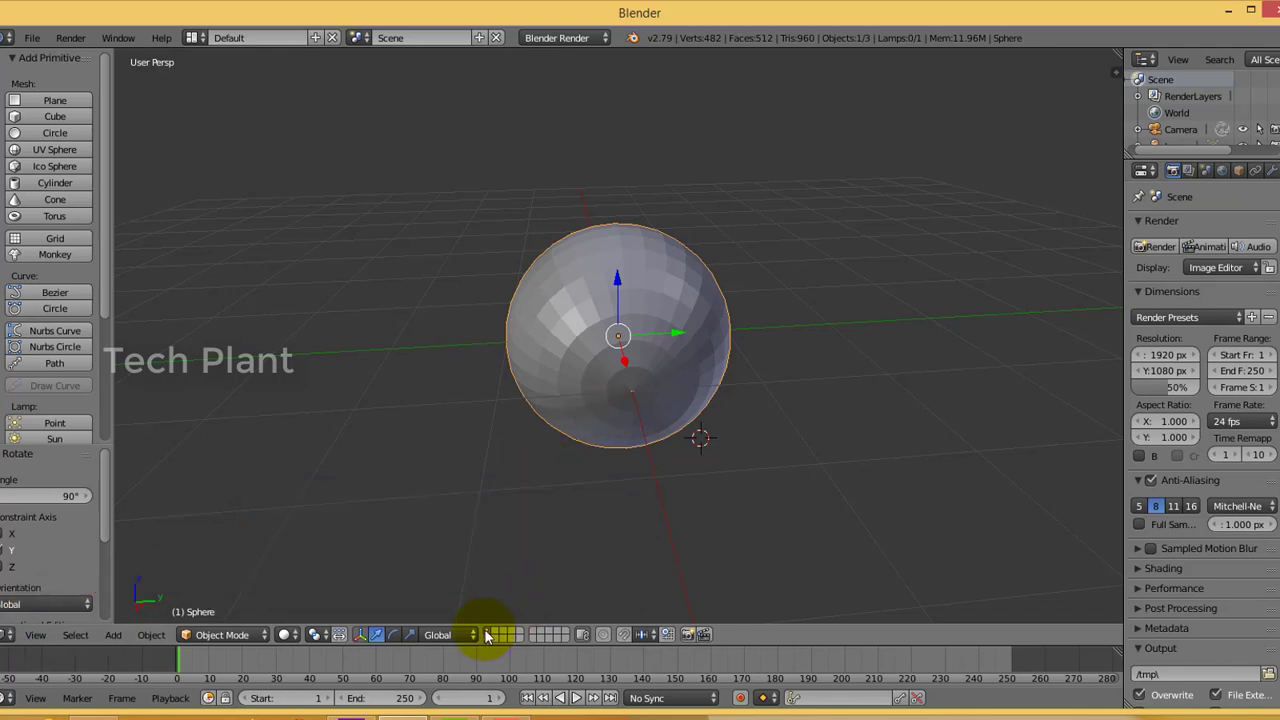
# Put the sphere in Edit Mode with face selection enabled
pyautogui.click(247, 636)
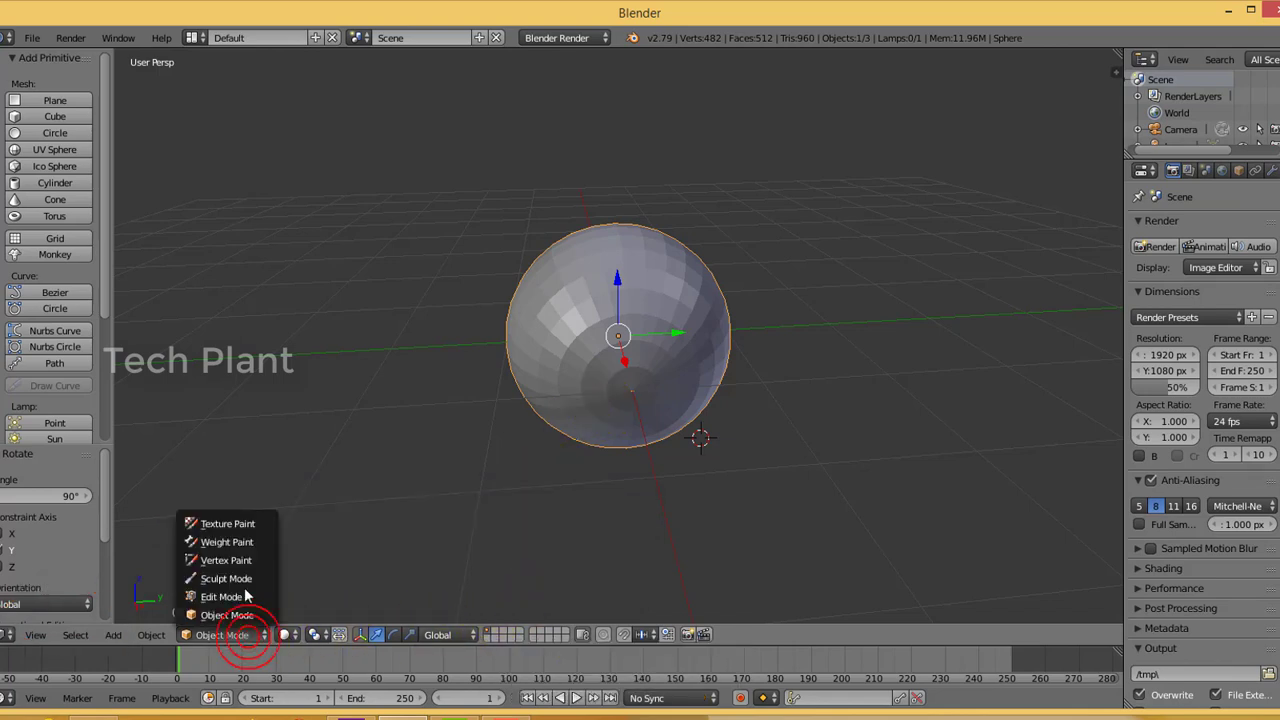
pyautogui.click(240, 597)
pyautogui.click(218, 636)
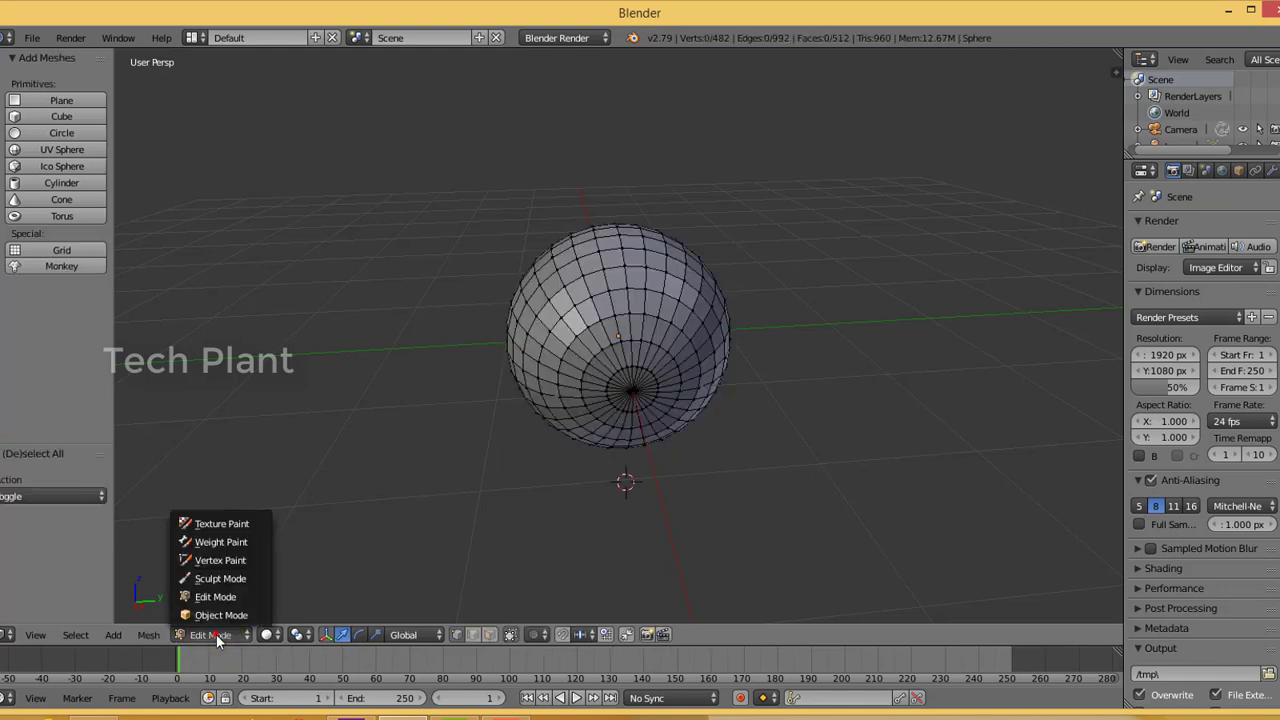
pyautogui.click(220, 595)
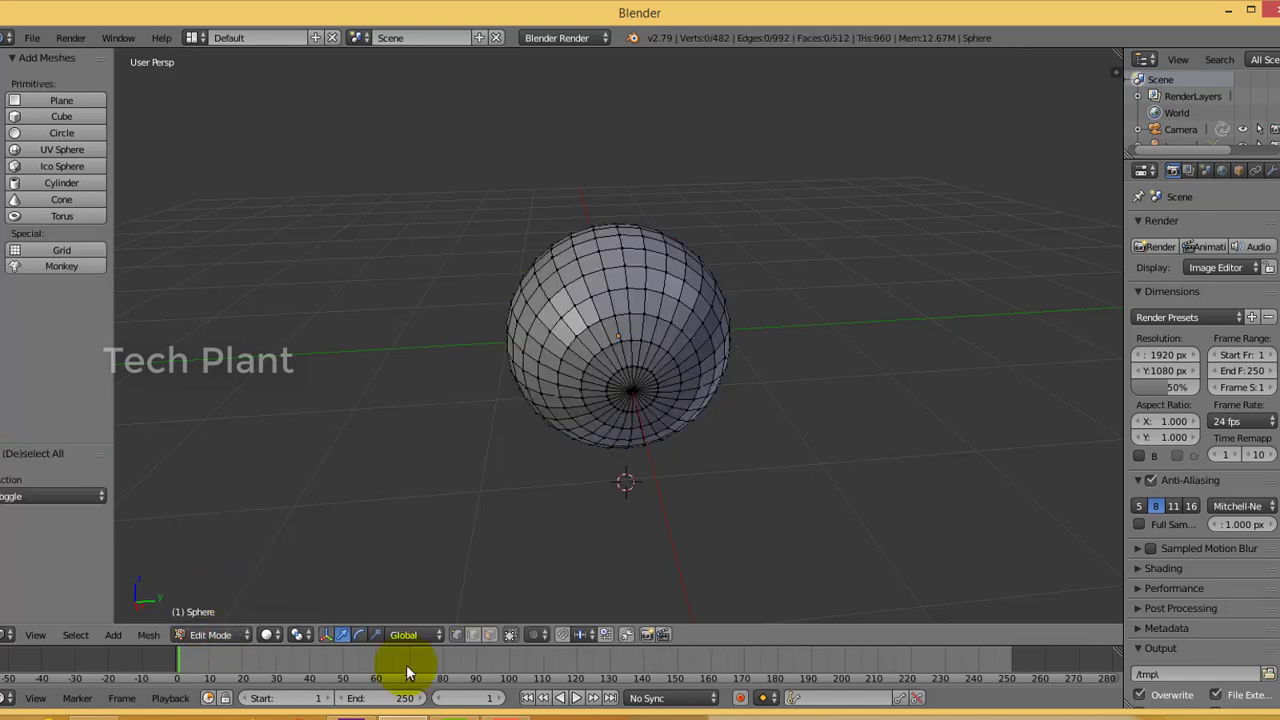
pyautogui.click(489, 634)
# Box-select the 64 faces ringing the sphere's front pole
pyautogui.rightClick(602, 366)
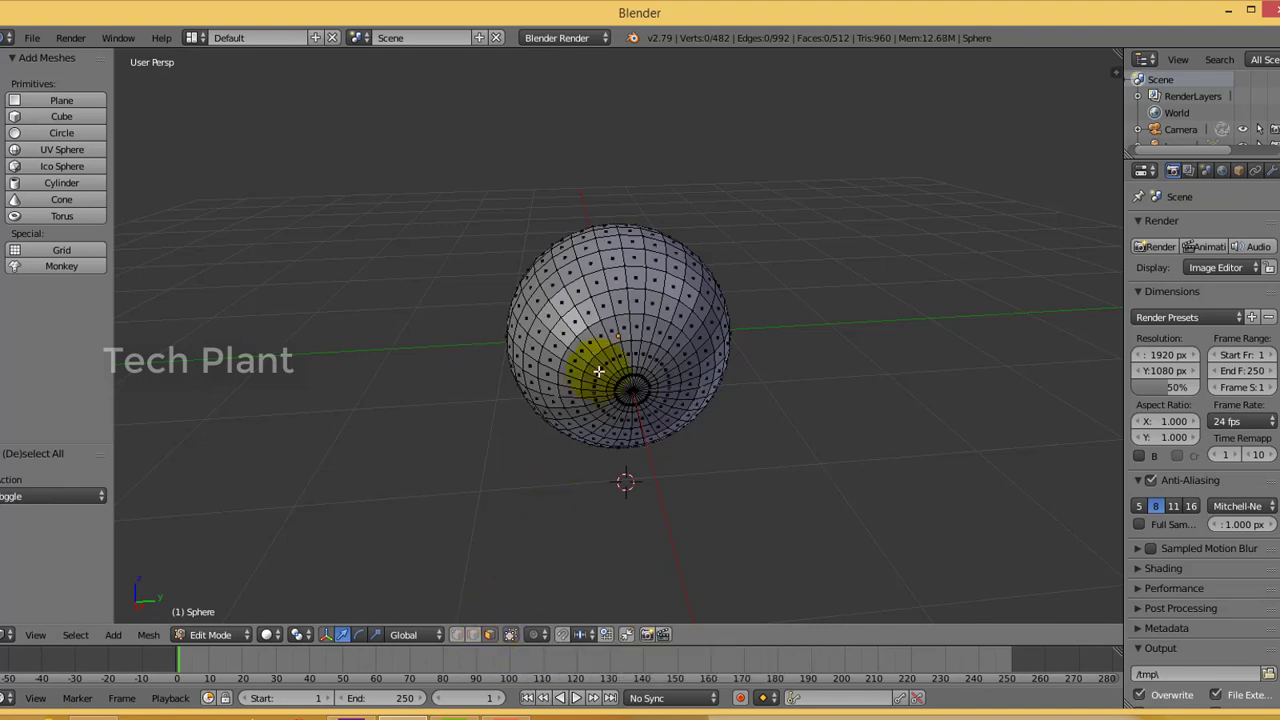
pyautogui.moveTo(730, 367); pyautogui.dragTo(722, 343, button='middle')
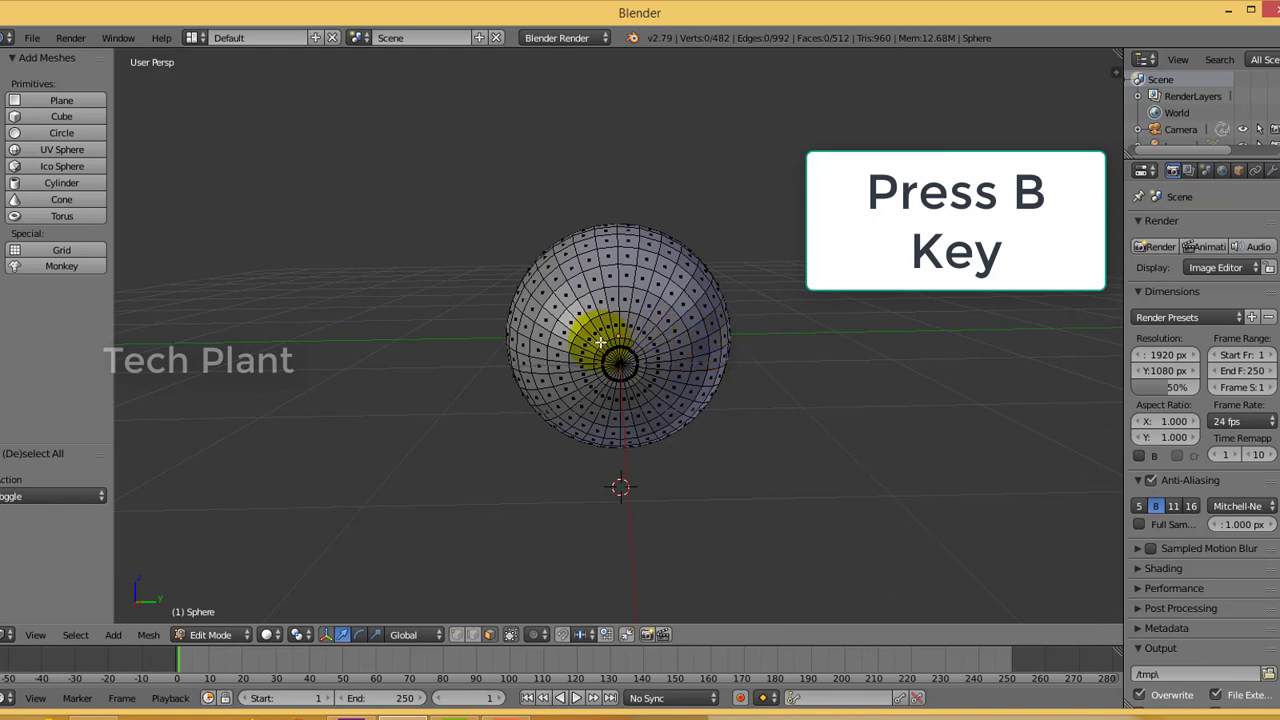
pyautogui.press('b')
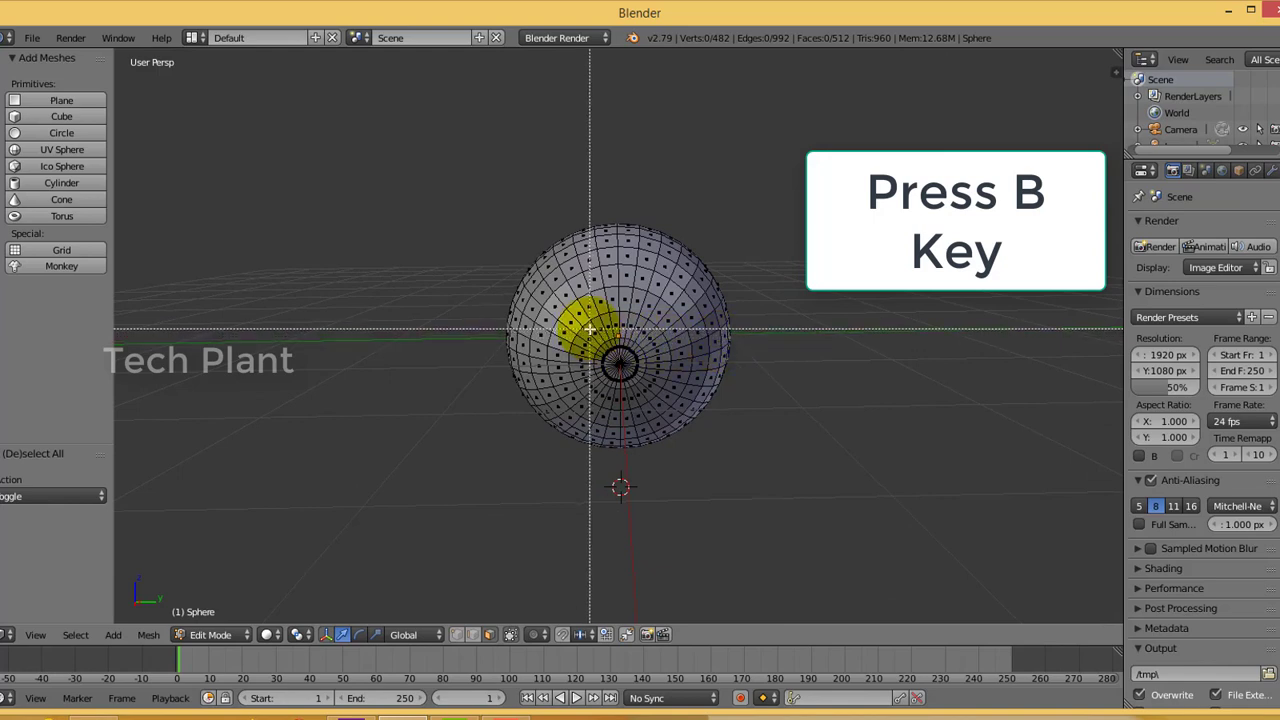
pyautogui.rightClick(590, 328)
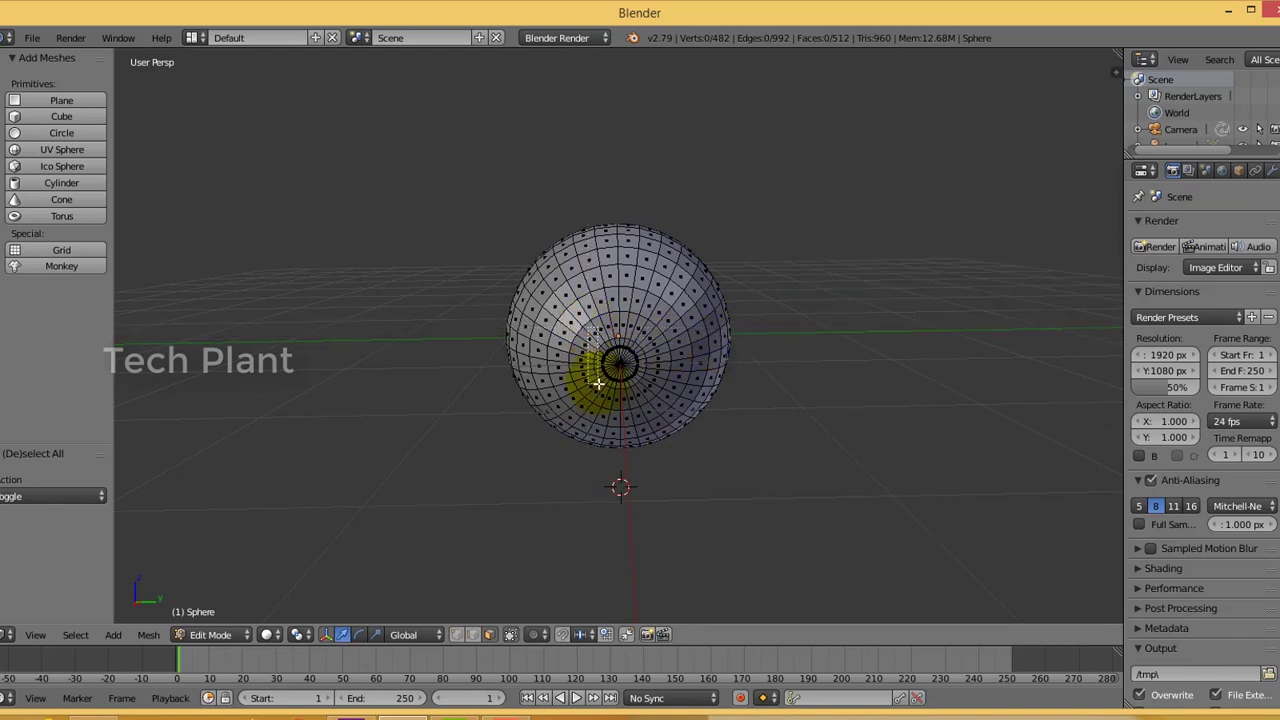
pyautogui.moveTo(597, 383); pyautogui.dragTo(653, 391)
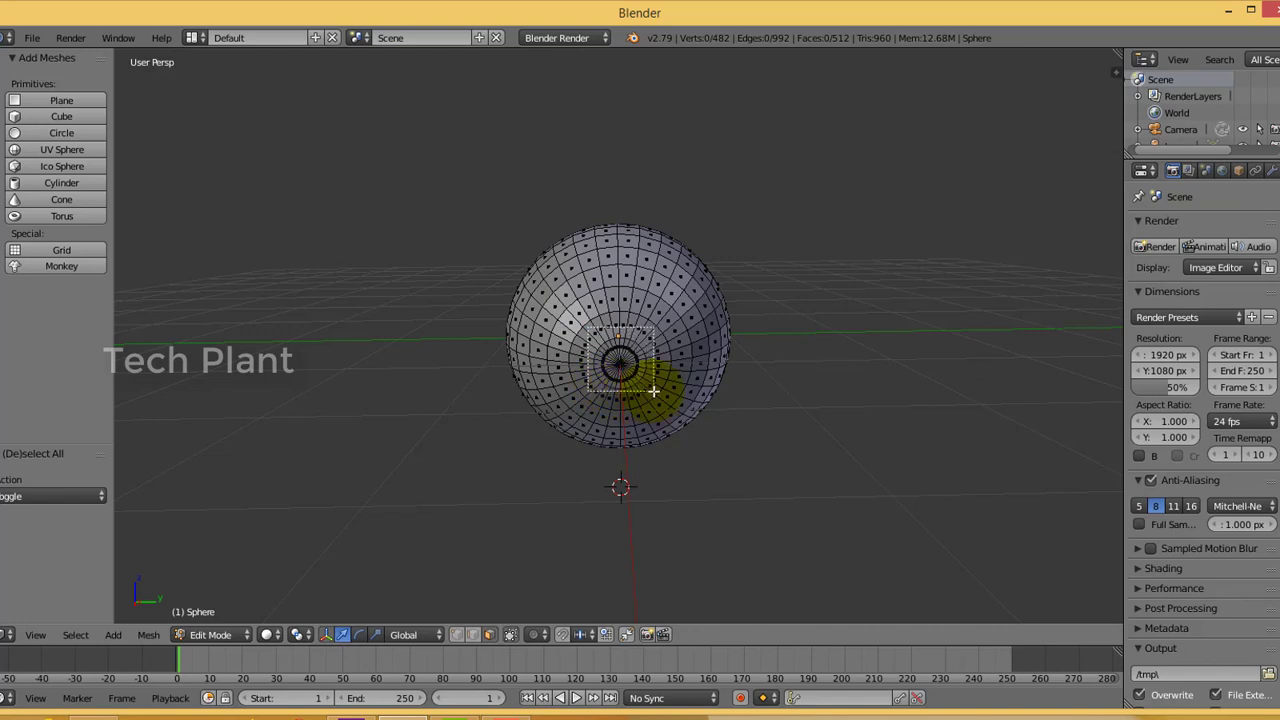
pyautogui.moveTo(653, 391); pyautogui.dragTo(651, 394)
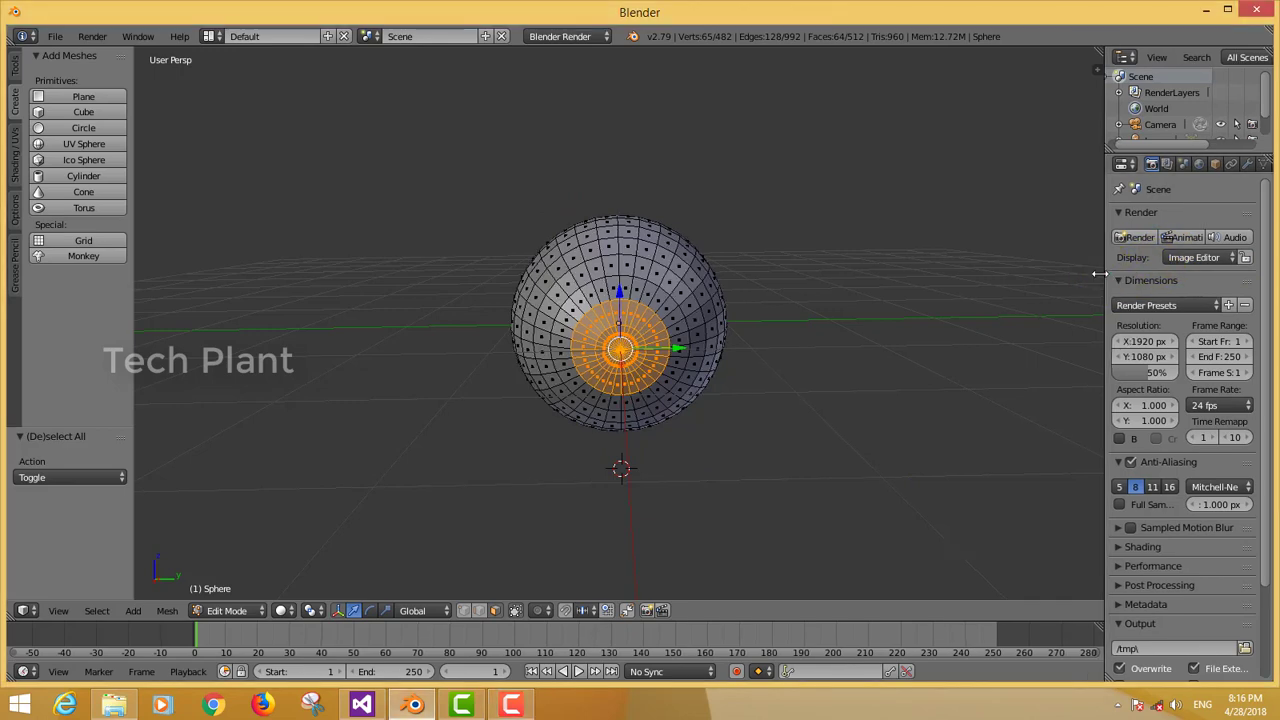
# Create a new material, darken its diffuse colour and assign it to the selected faces
pyautogui.moveTo(1108, 274); pyautogui.dragTo(903, 272)
pyautogui.click(1078, 165)
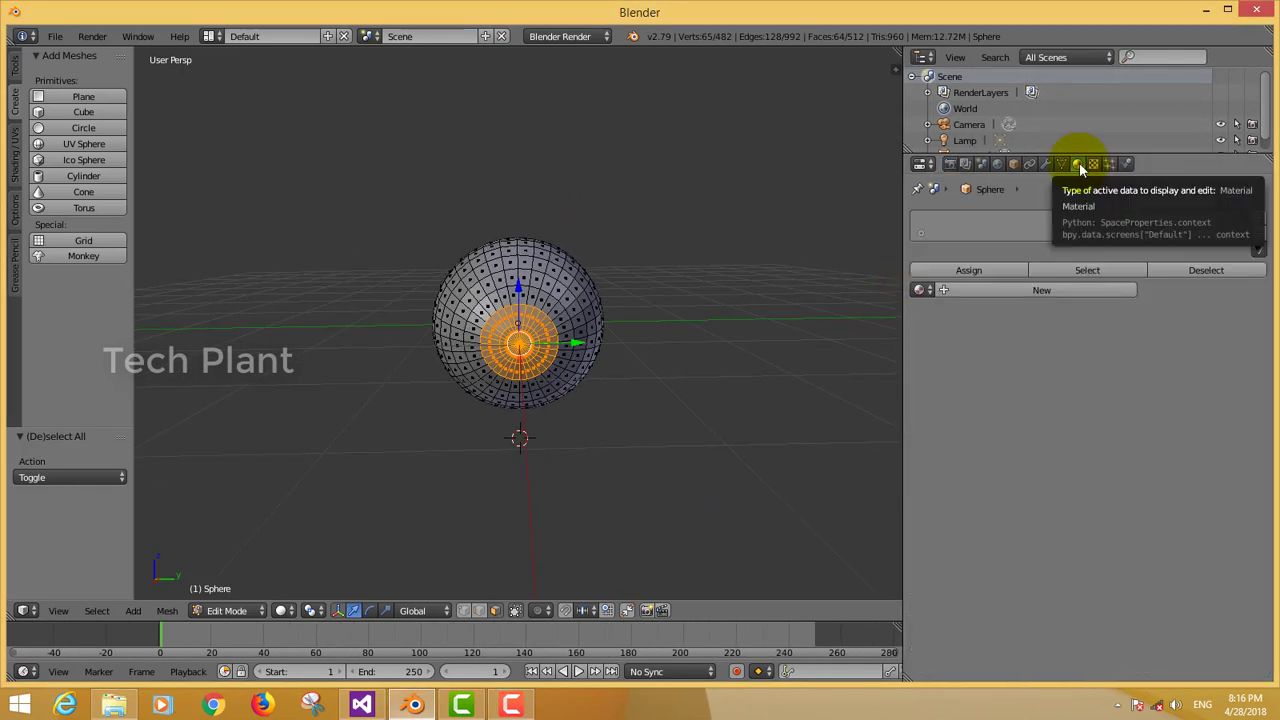
pyautogui.click(958, 289)
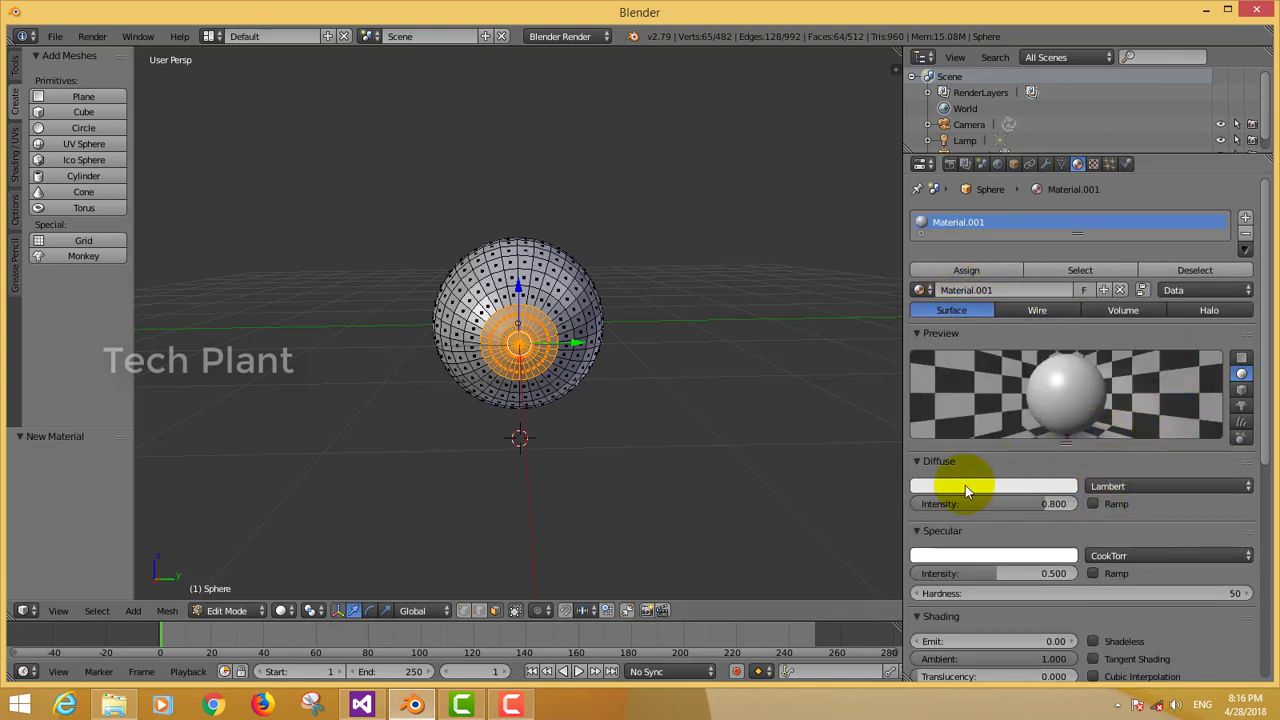
pyautogui.click(1126, 486)
pyautogui.click(1030, 485)
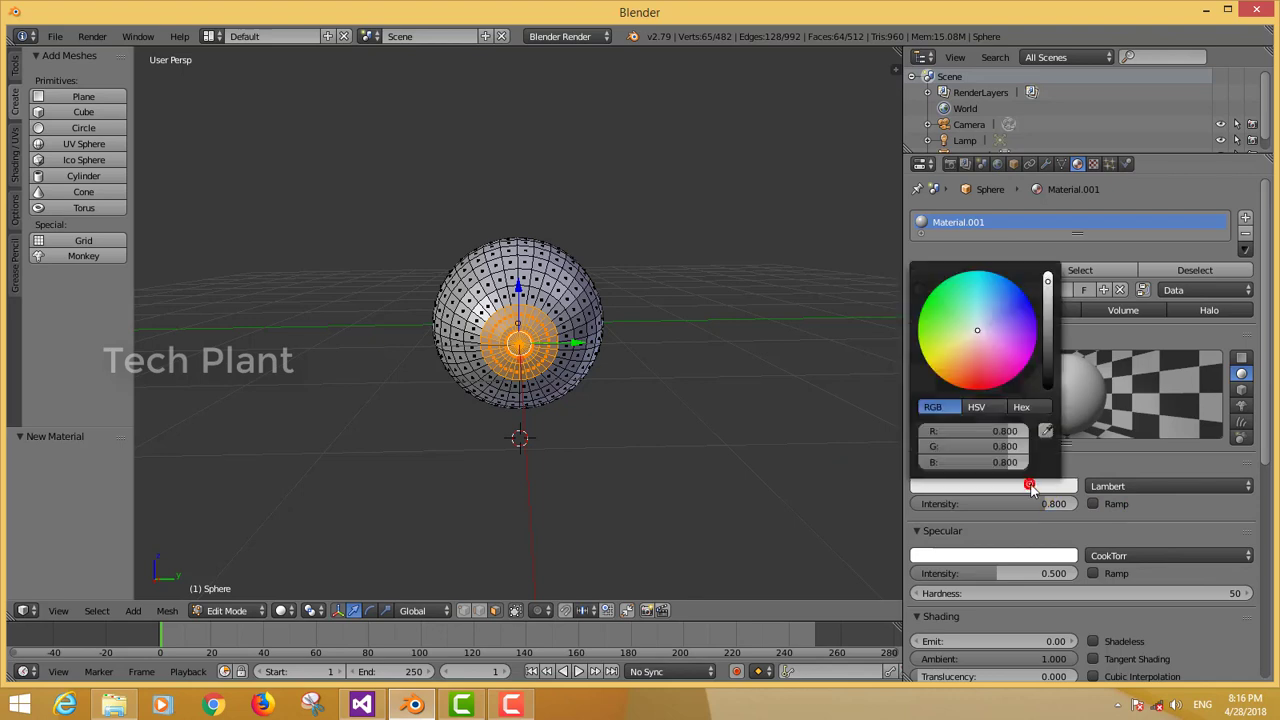
pyautogui.moveTo(1047, 375); pyautogui.dragTo(1060, 275)
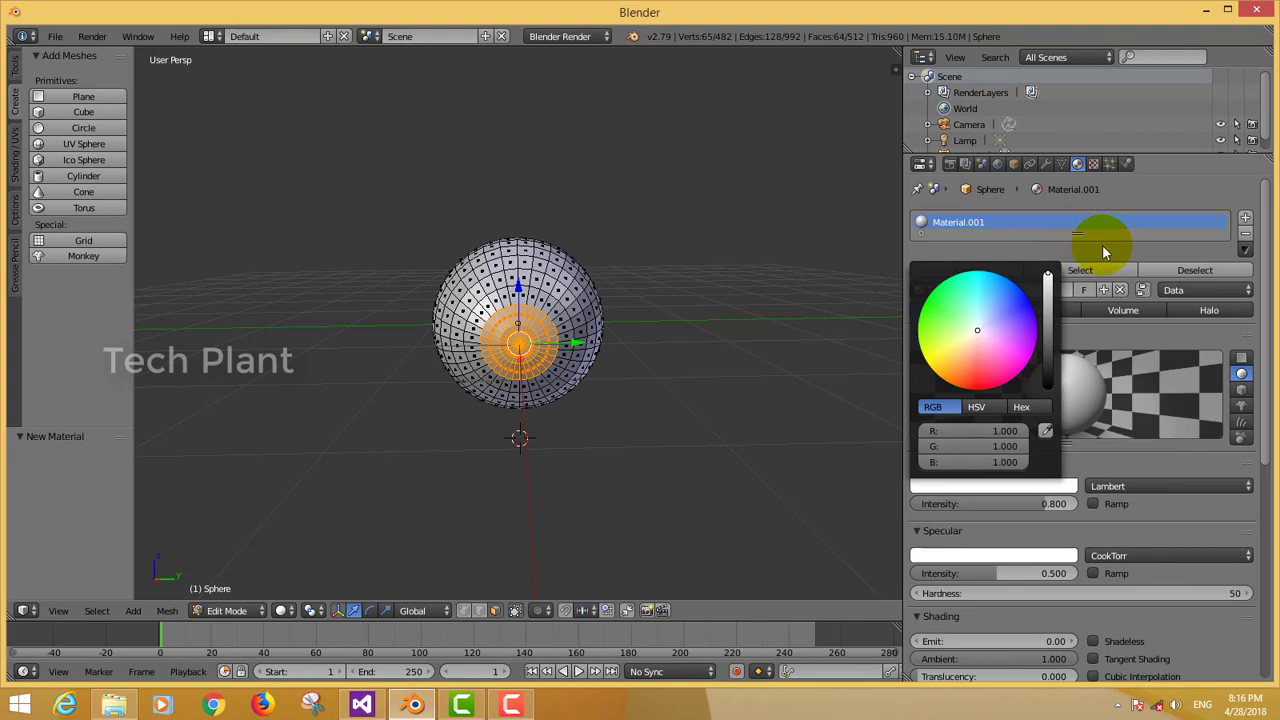
pyautogui.click(995, 272)
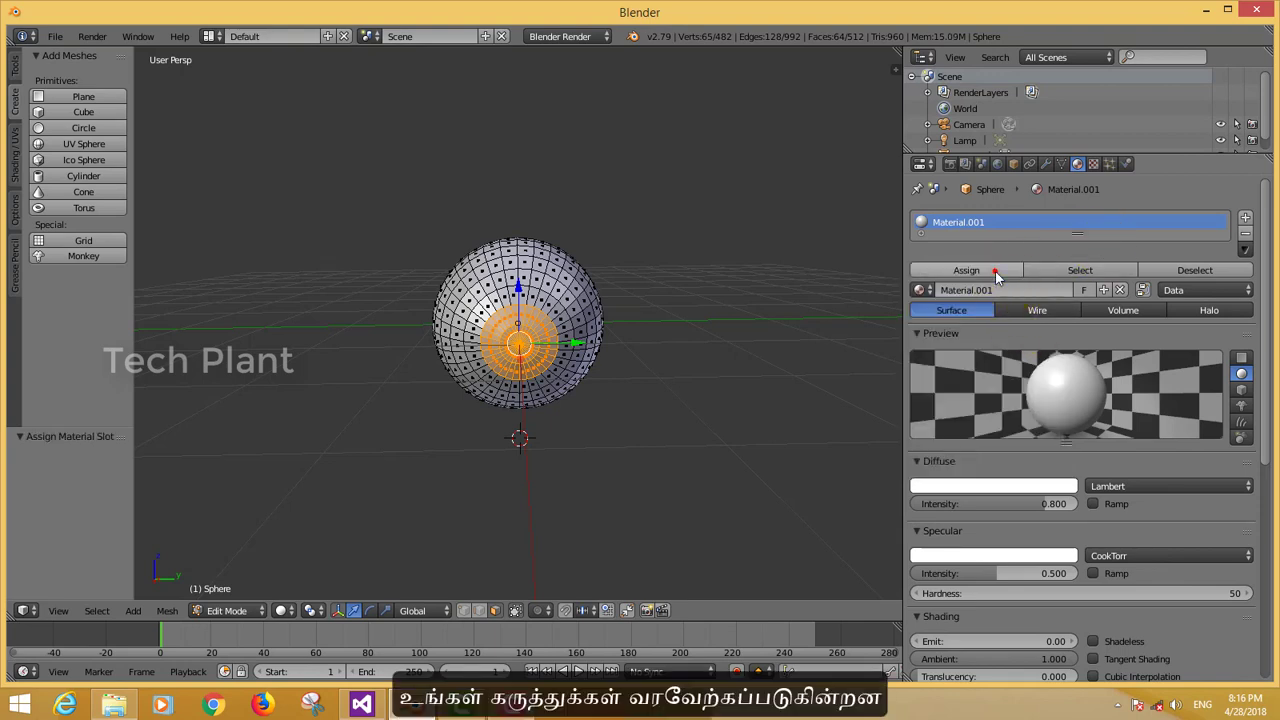
# Add a second slot with near-black Material.002 (RGB 0.002) and assign it to the pupil faces
pyautogui.click(1244, 218)
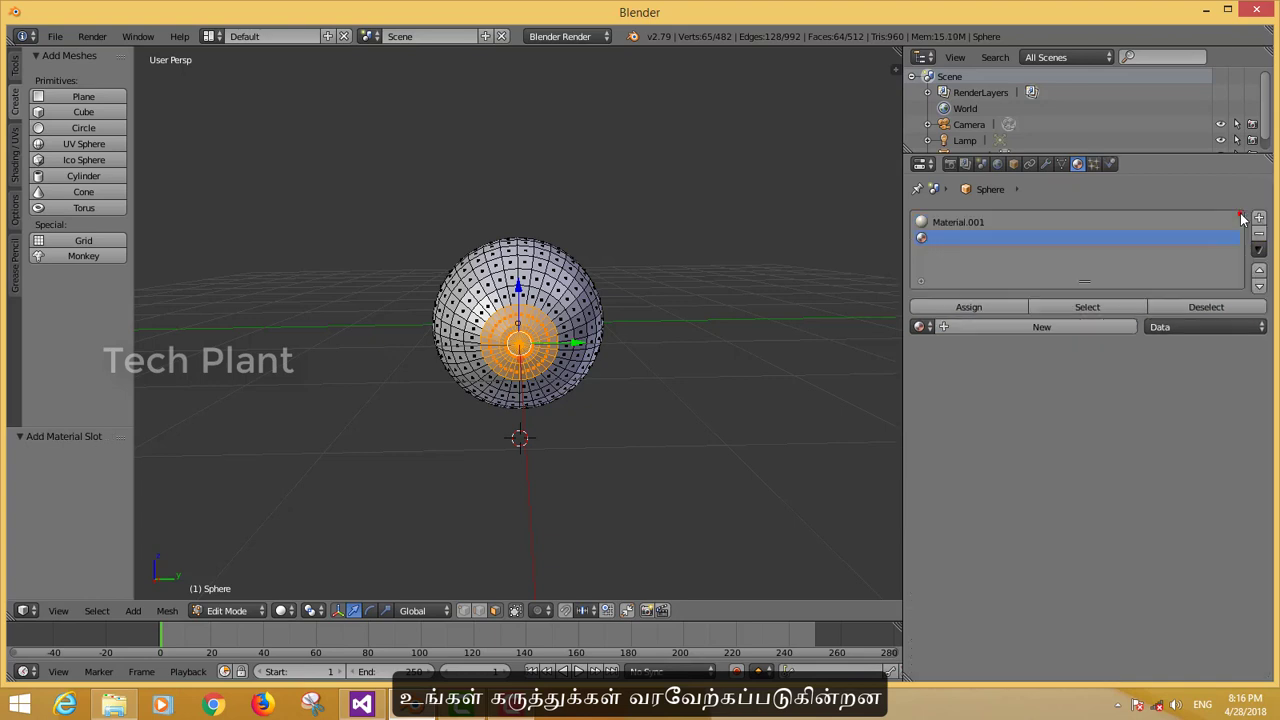
pyautogui.click(1040, 328)
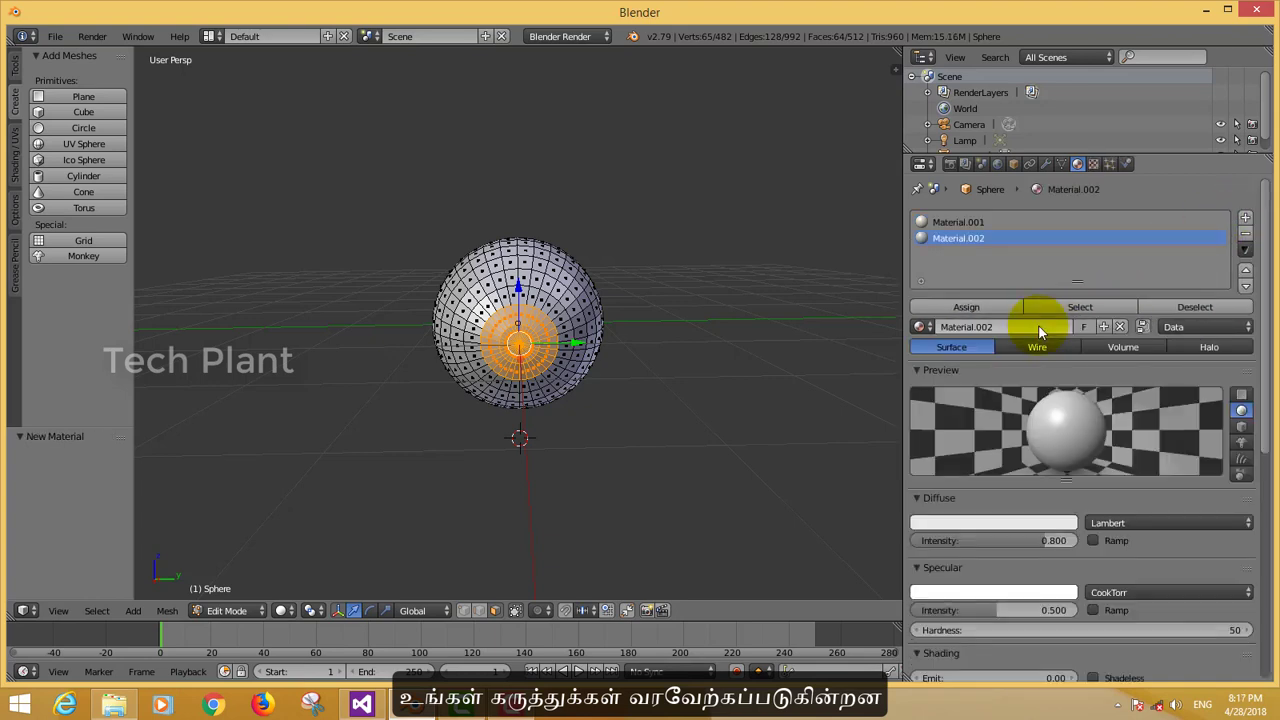
pyautogui.click(1040, 522)
pyautogui.moveTo(1050, 357); pyautogui.dragTo(1048, 428)
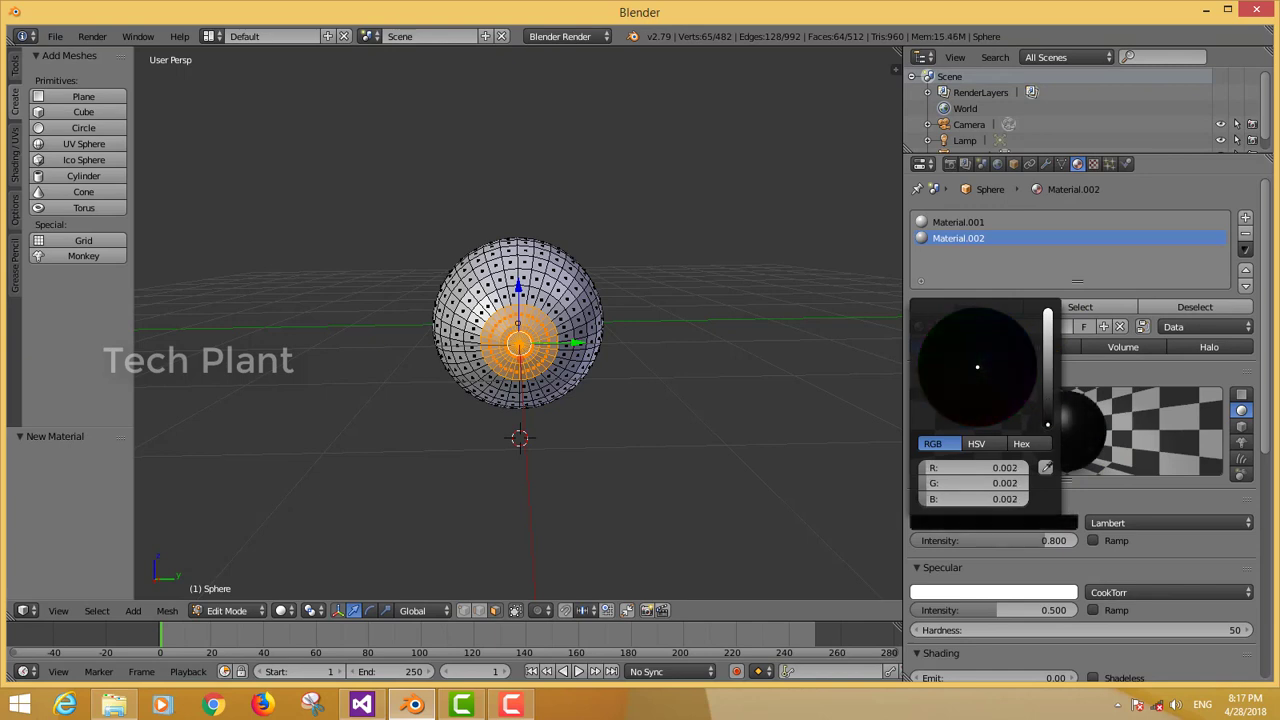
pyautogui.click(1120, 498)
pyautogui.click(995, 309)
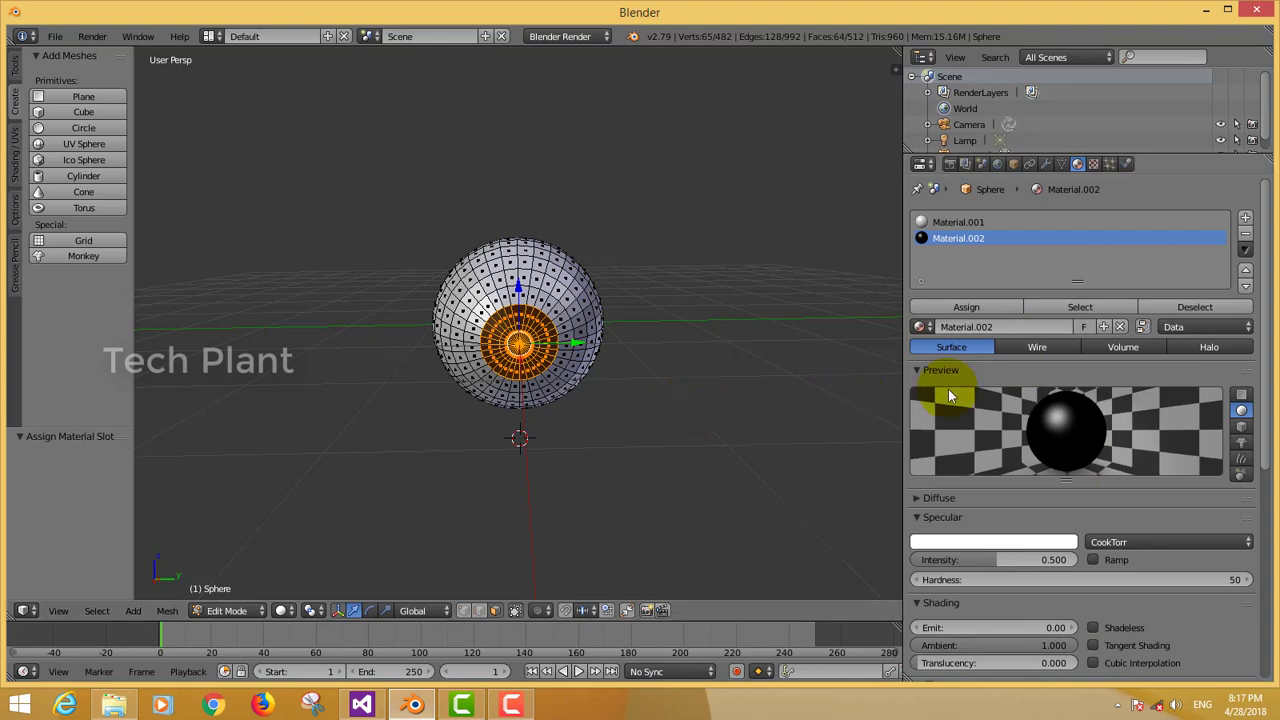
pyautogui.click(214, 614)
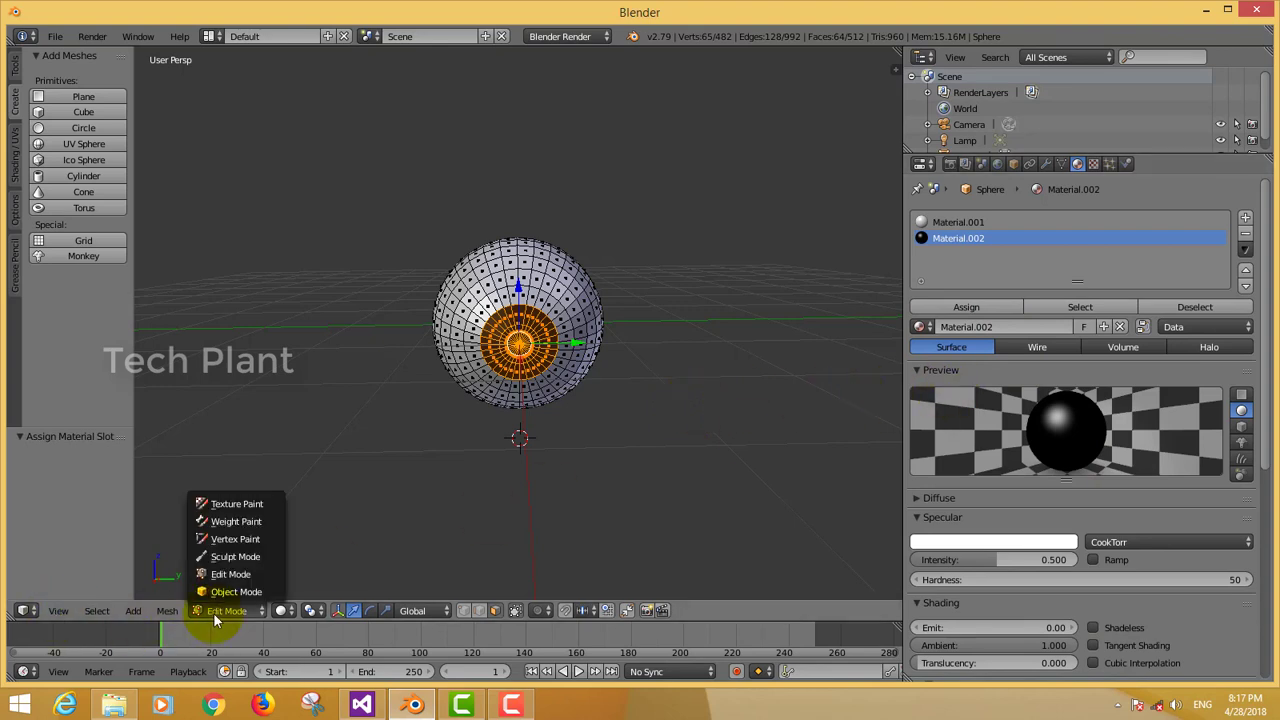
# Return to Object Mode and apply Shading: Smooth to the eyeball sphere
pyautogui.click(225, 592)
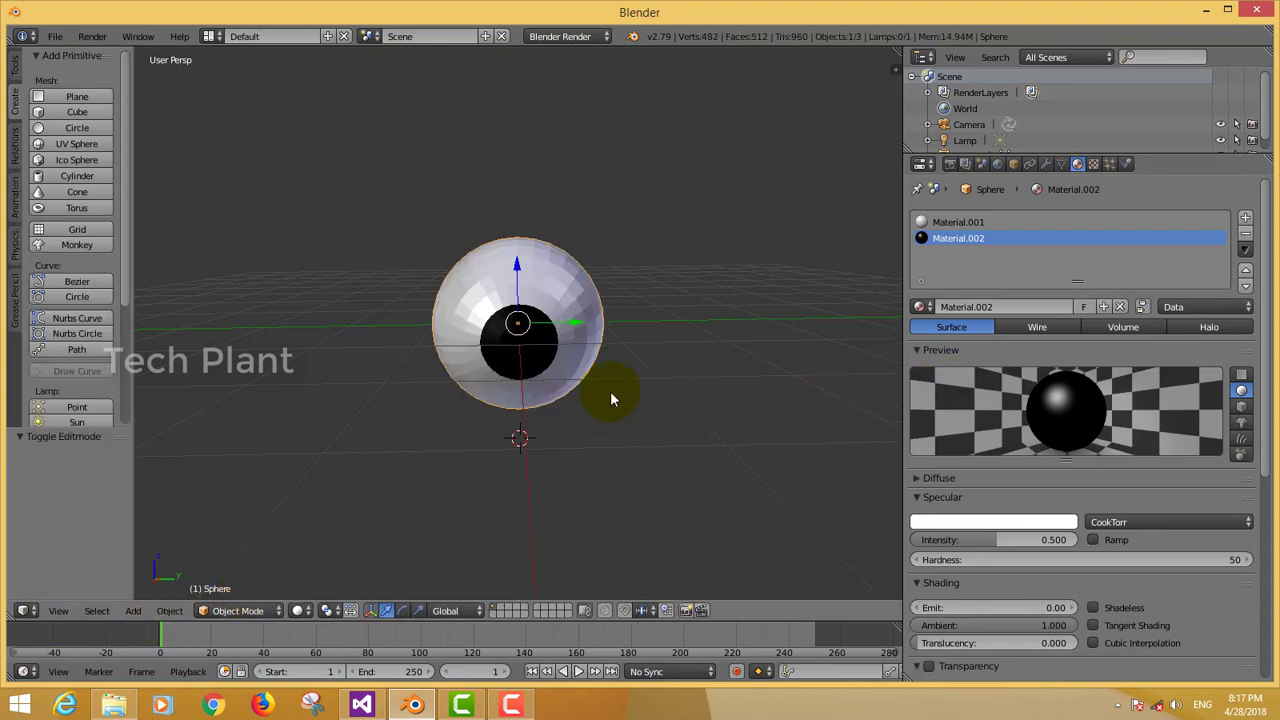
pyautogui.scroll(-2, 590, 375)
pyautogui.scroll(7, 575, 370)
pyautogui.scroll(-4, 595, 405)
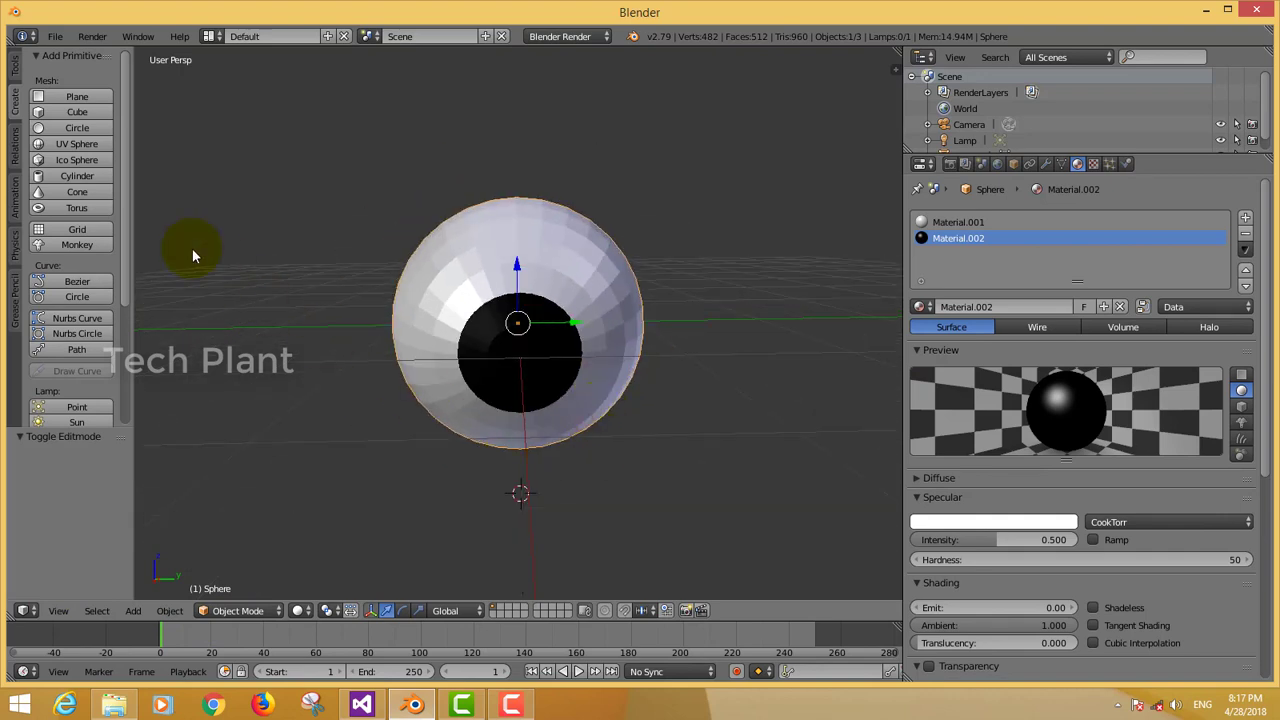
pyautogui.click(14, 68)
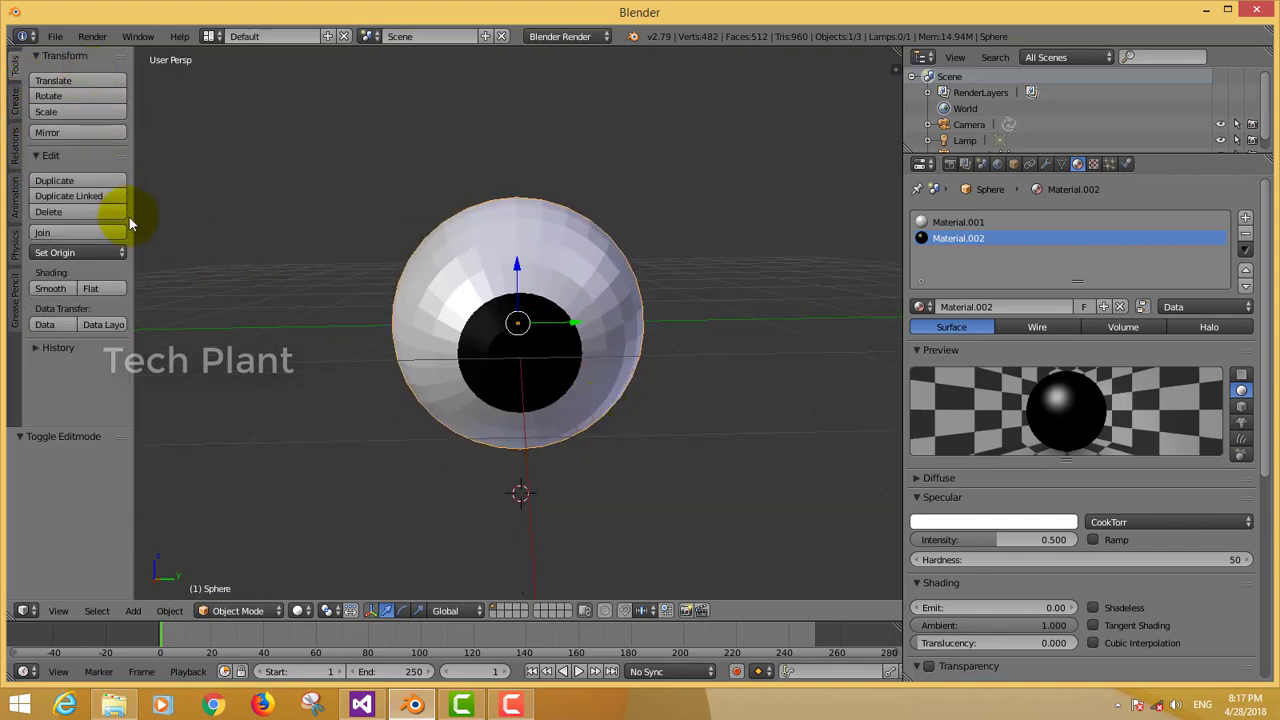
pyautogui.click(55, 289)
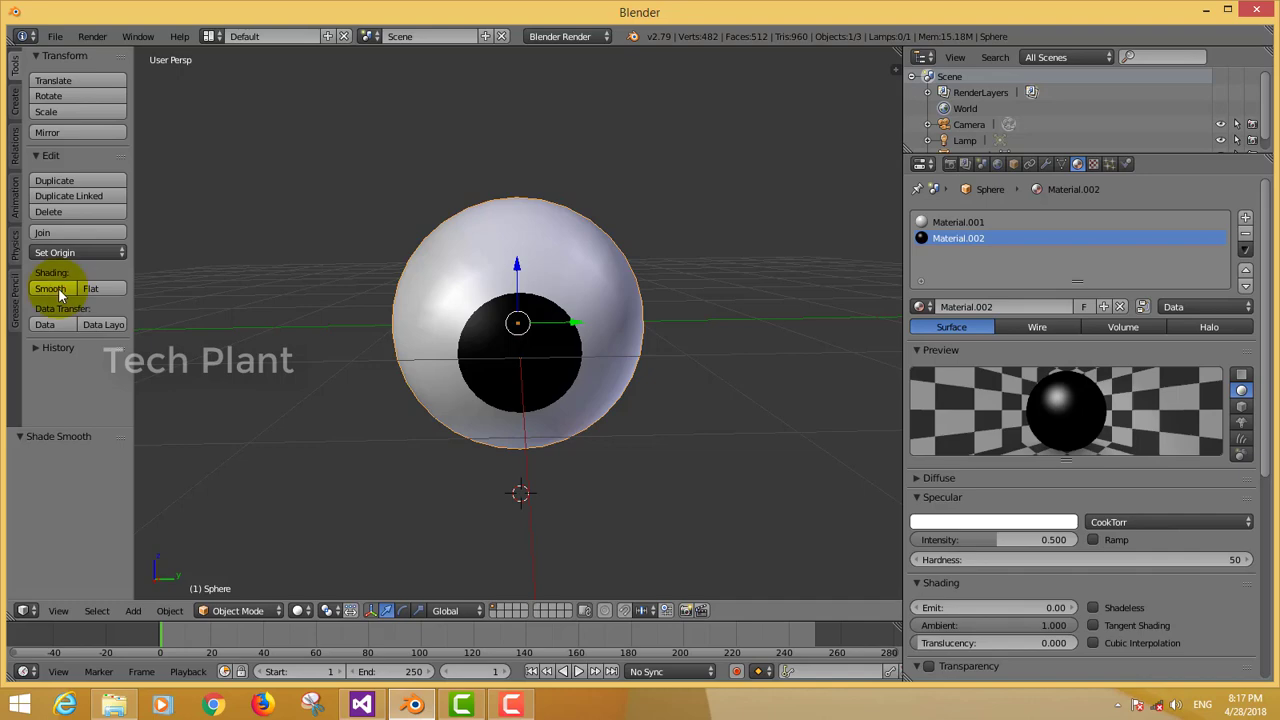
pyautogui.scroll(-2, 650, 371)
pyautogui.moveTo(800, 325)
pyautogui.mouseDown(button='middle')
pyautogui.moveTo(777, 337)
pyautogui.moveTo(777, 434)
pyautogui.moveTo(663, 386)
pyautogui.moveTo(686, 350)
pyautogui.mouseUp(button='middle')
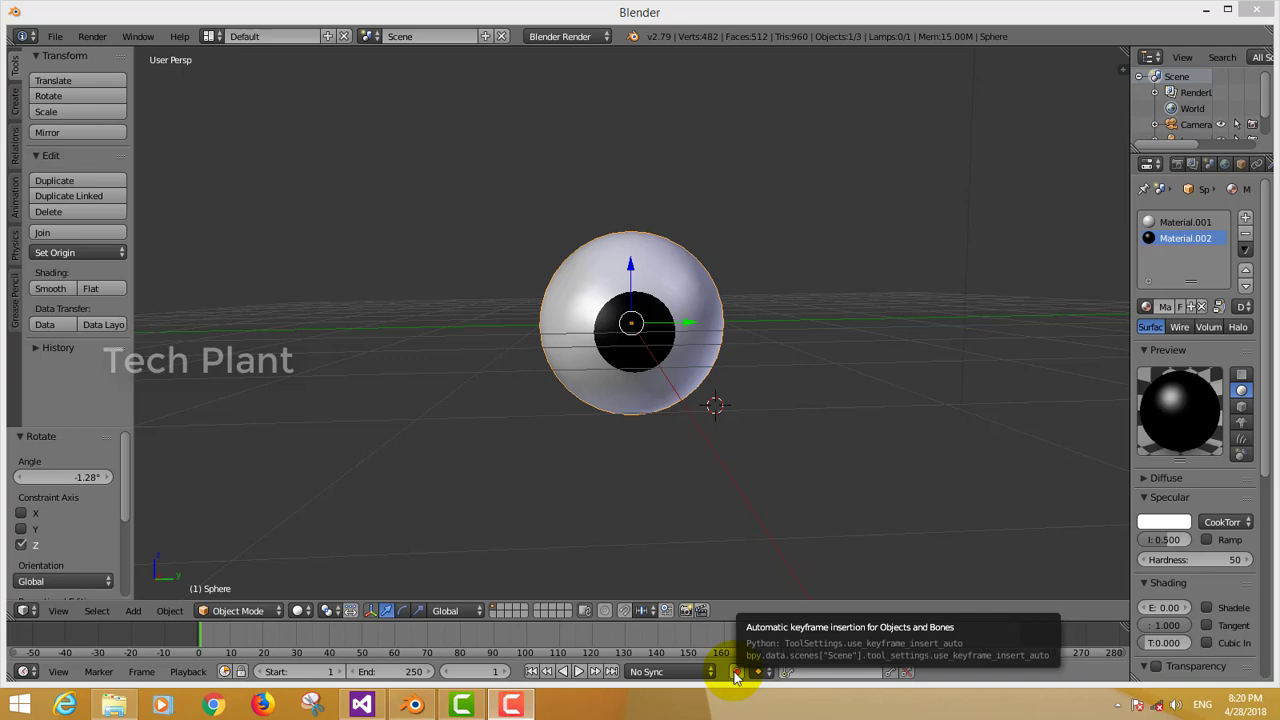
# Turn on auto keying with the Keyframe type and start a Z-axis rotation of the eyeball
pyautogui.click(736, 674)
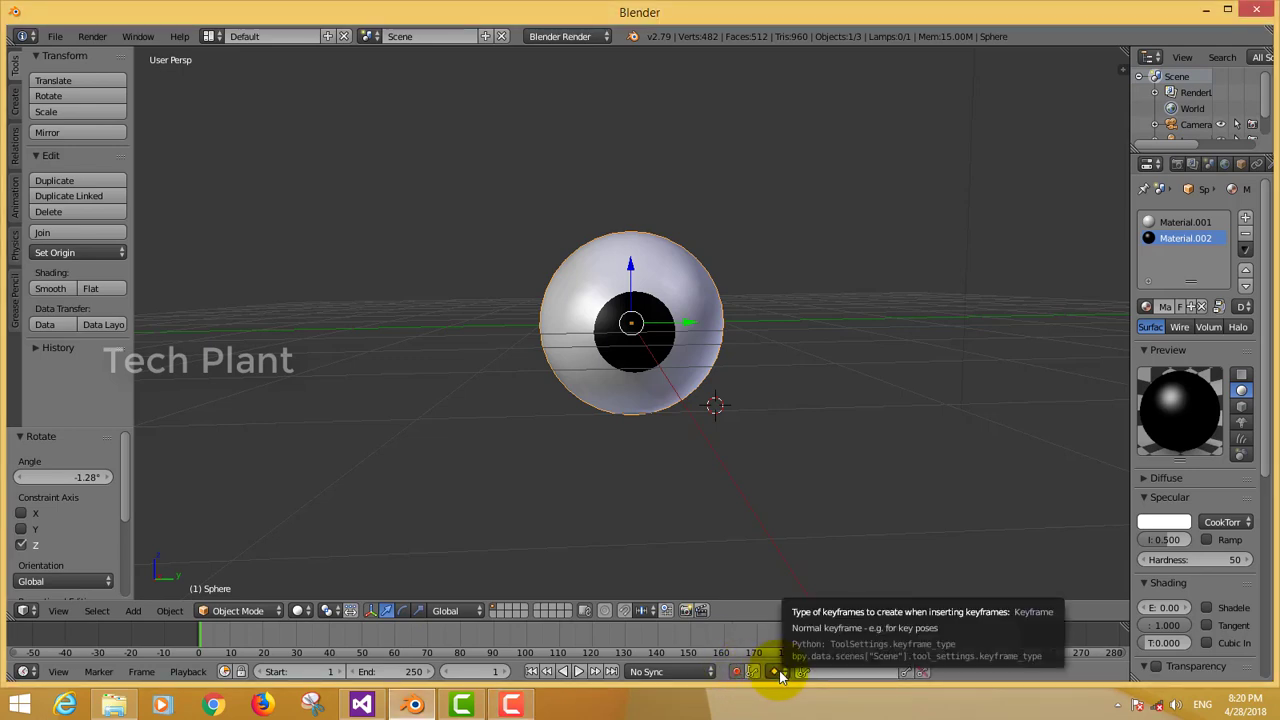
pyautogui.click(779, 672)
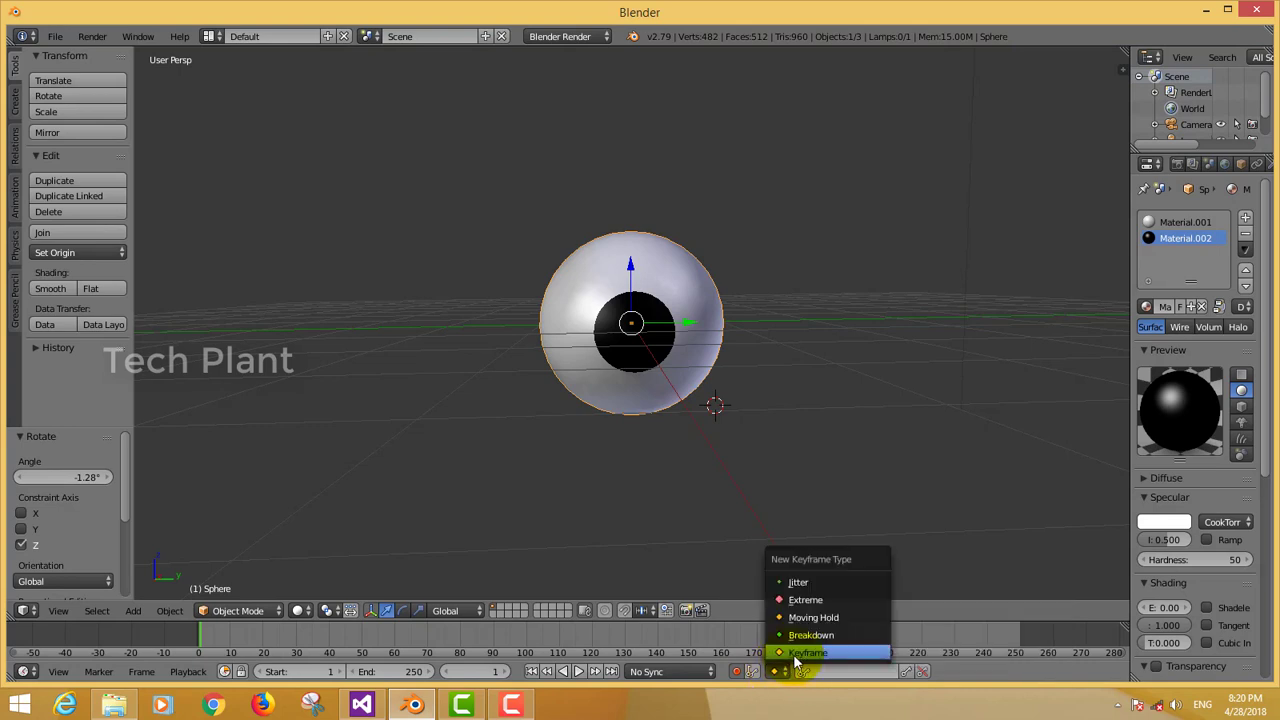
pyautogui.click(793, 654)
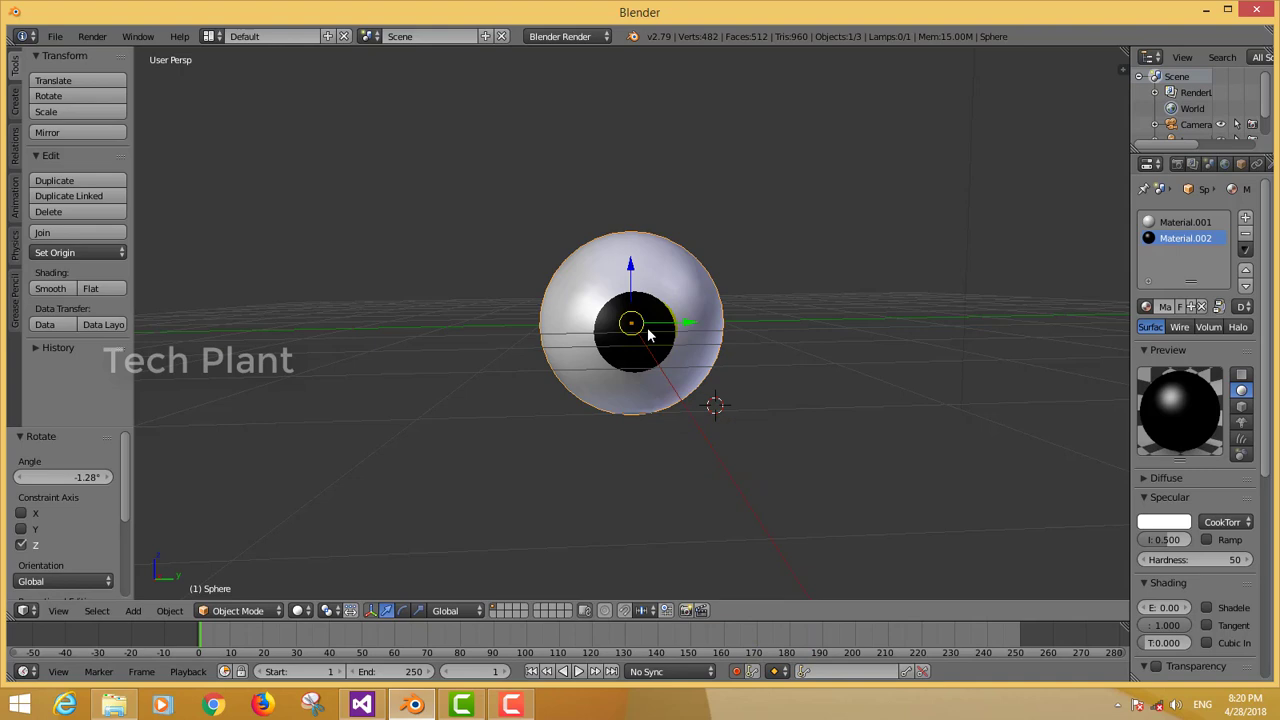
pyautogui.press('r')
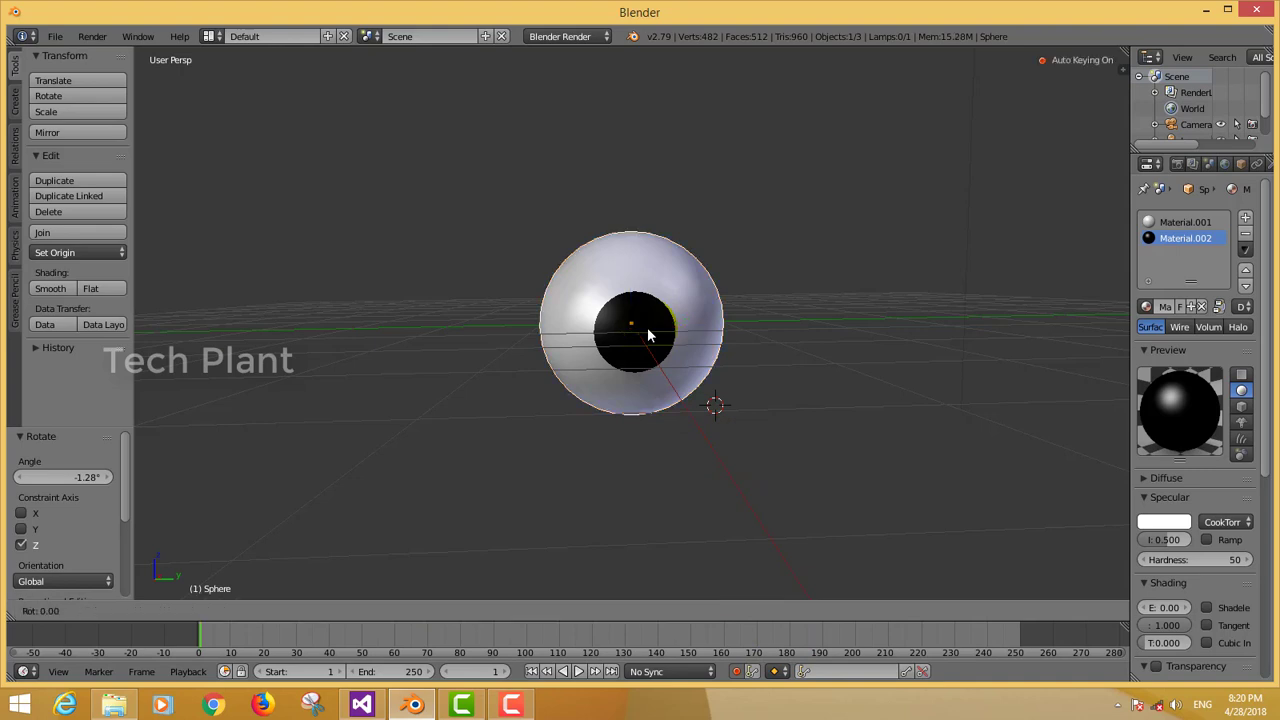
pyautogui.press('z')
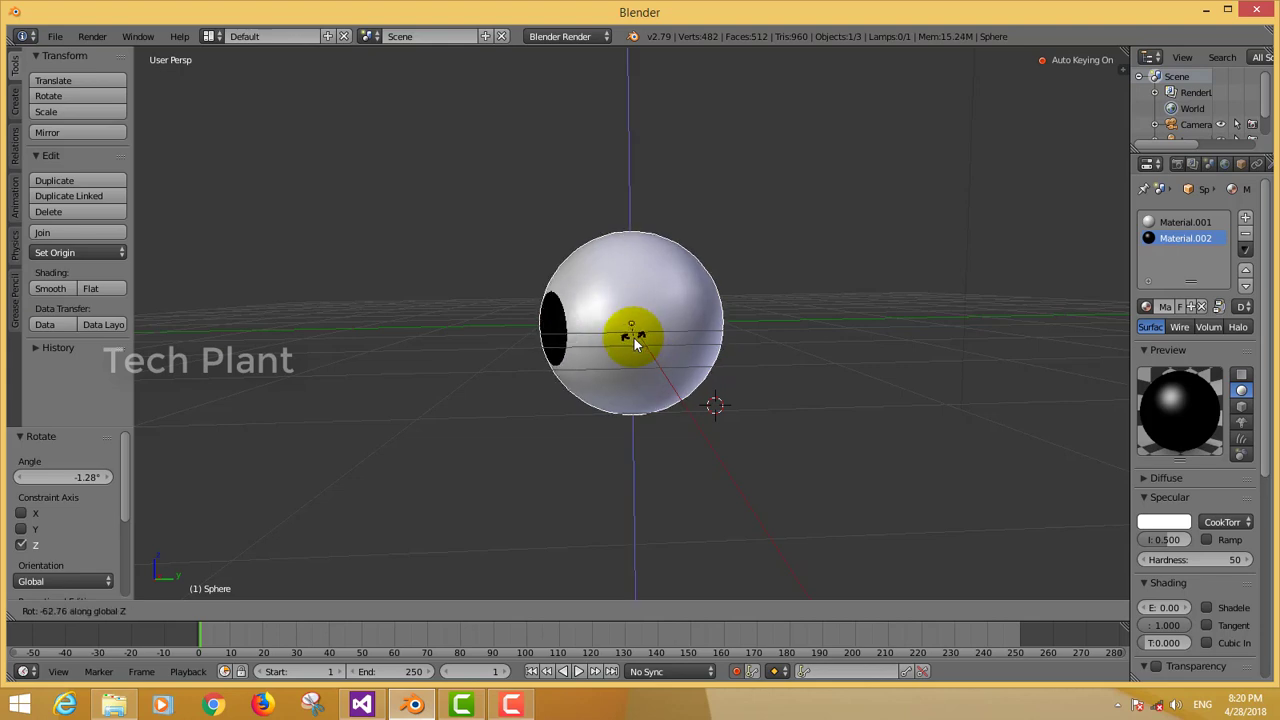
# Key the frame-1 rotation, then at frame 97 rotate the eyeball to 137° about Z
pyautogui.click(632, 340)
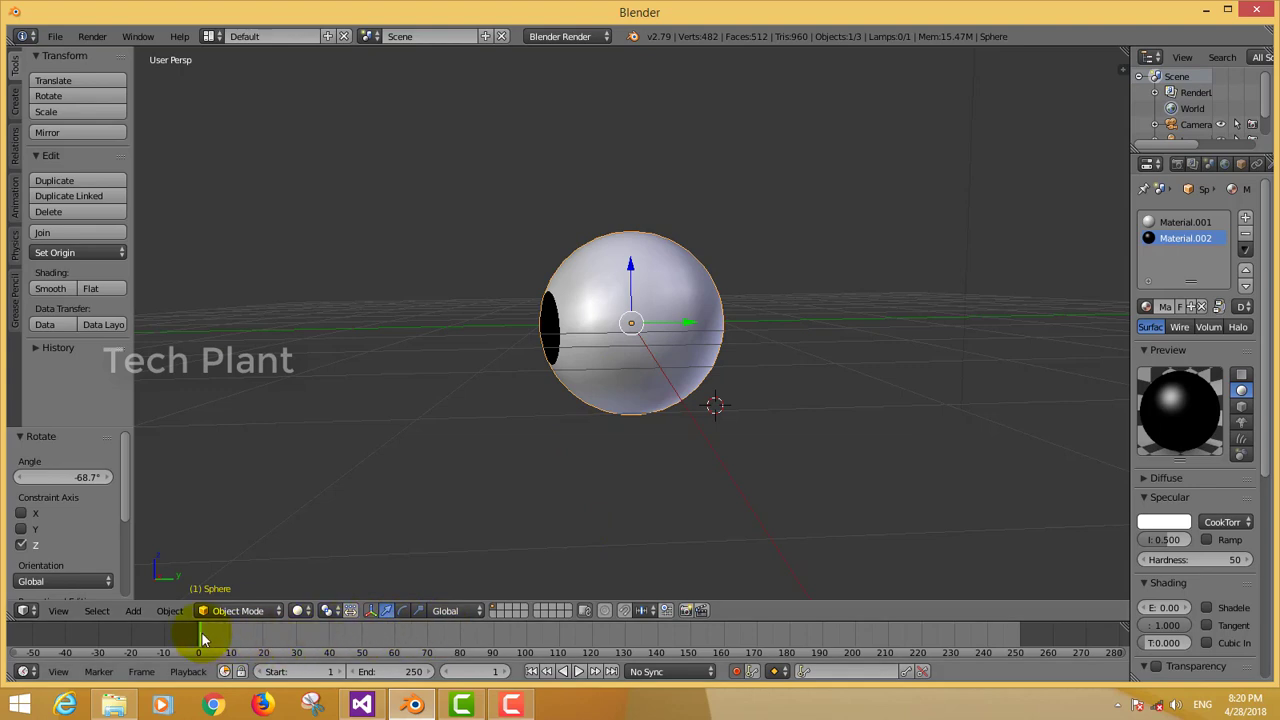
pyautogui.moveTo(207, 636); pyautogui.dragTo(215, 640)
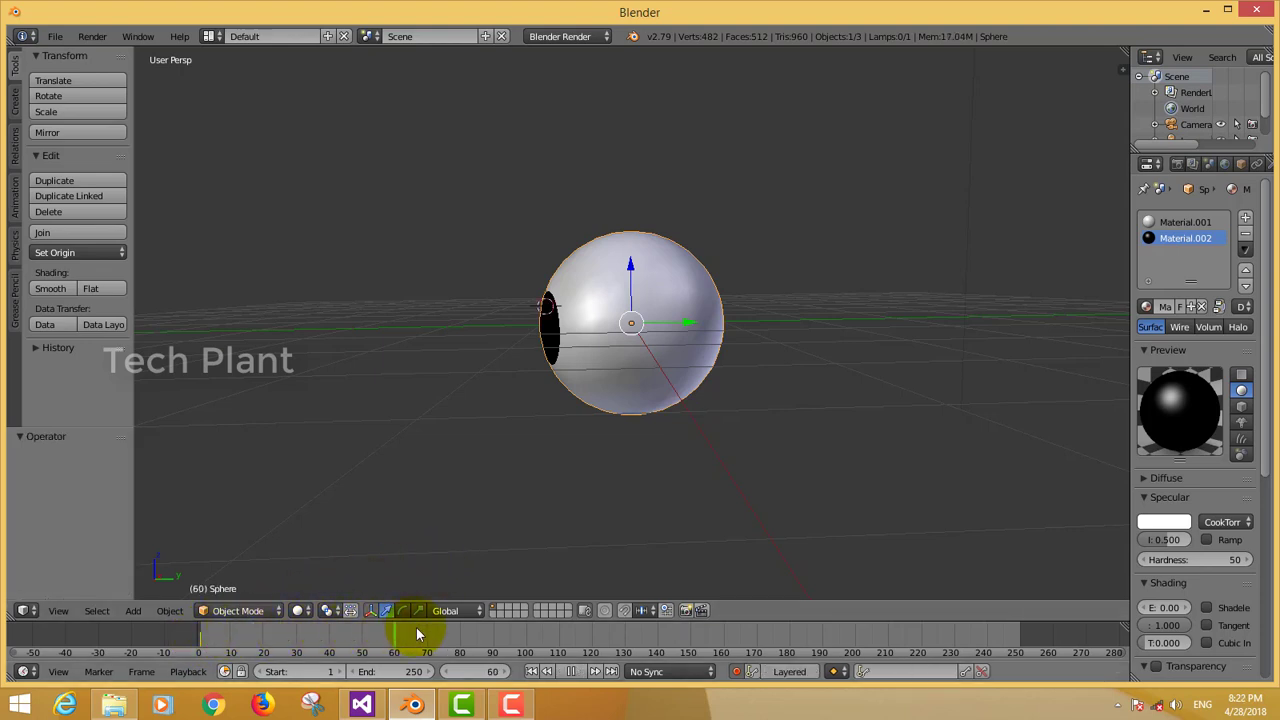
pyautogui.hotkey('alt', 'a')
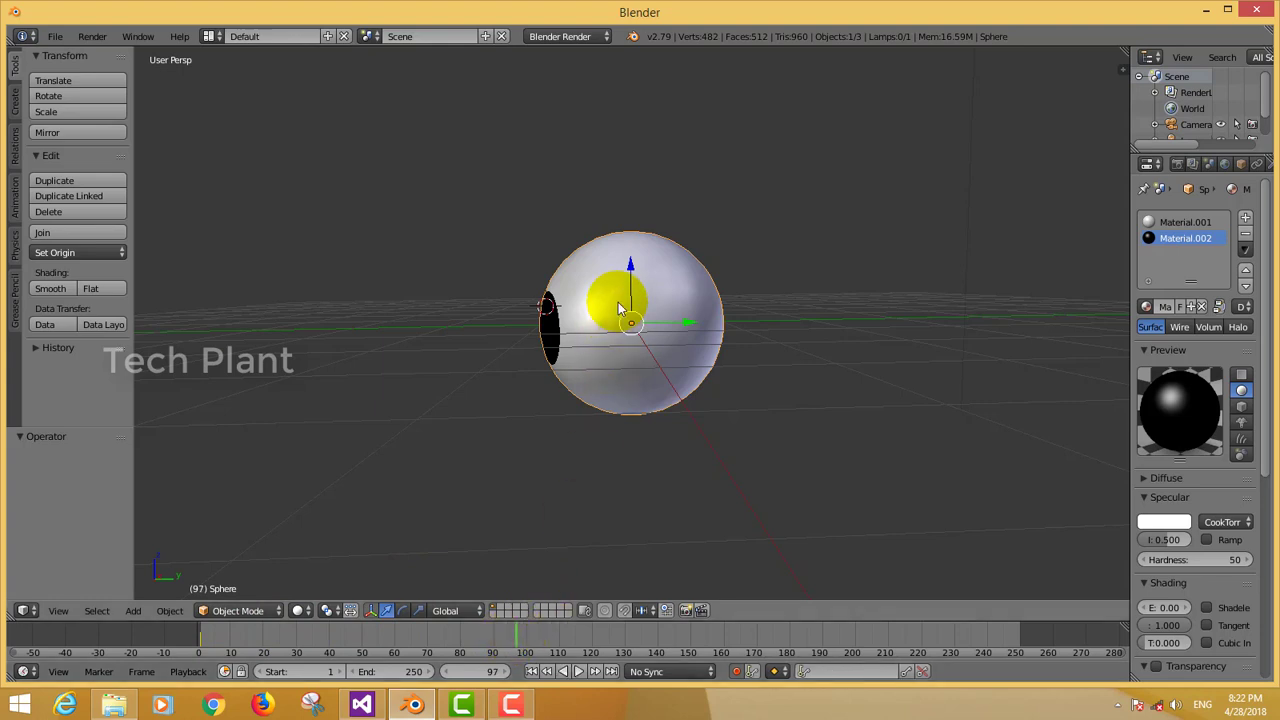
pyautogui.press('r')
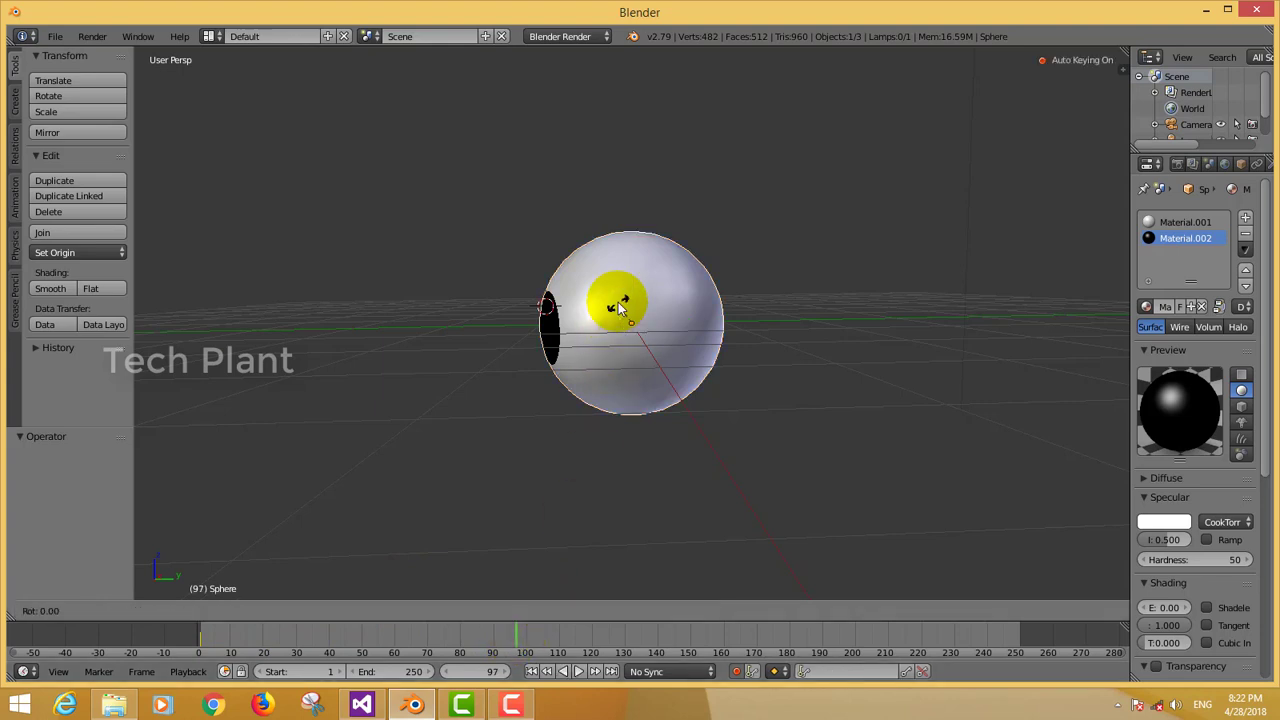
pyautogui.press('z')
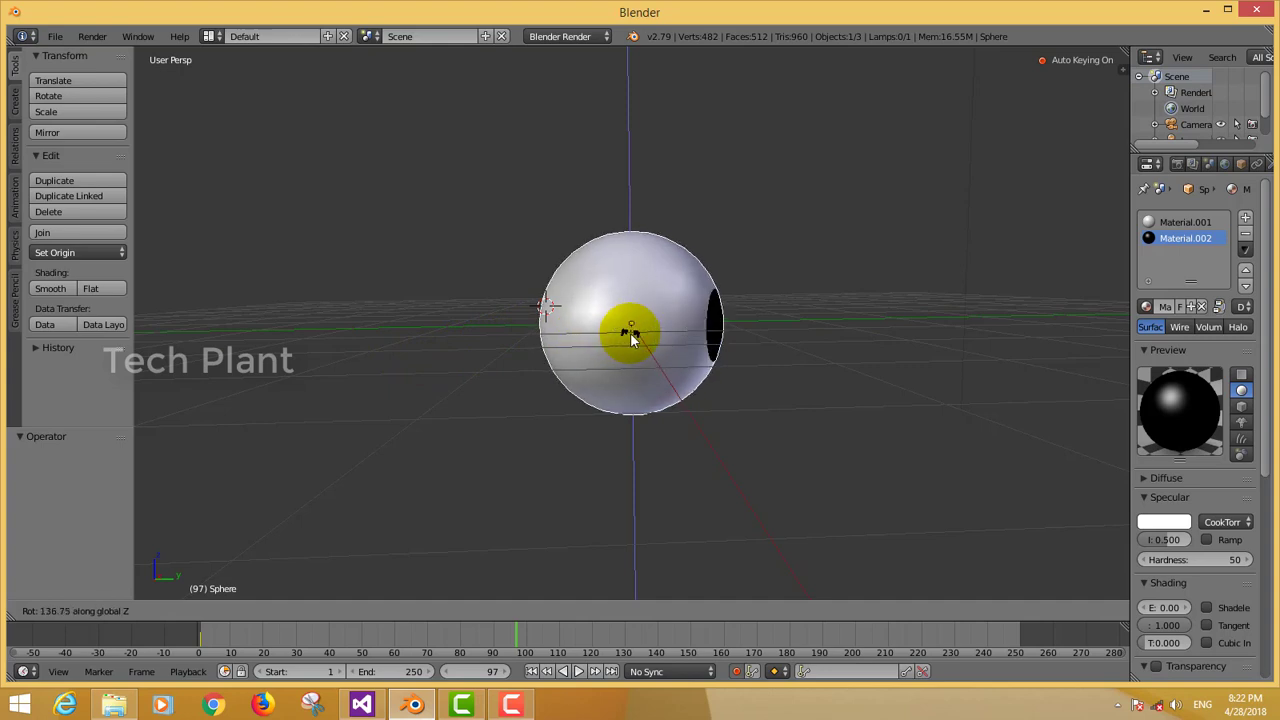
pyautogui.click(630, 332)
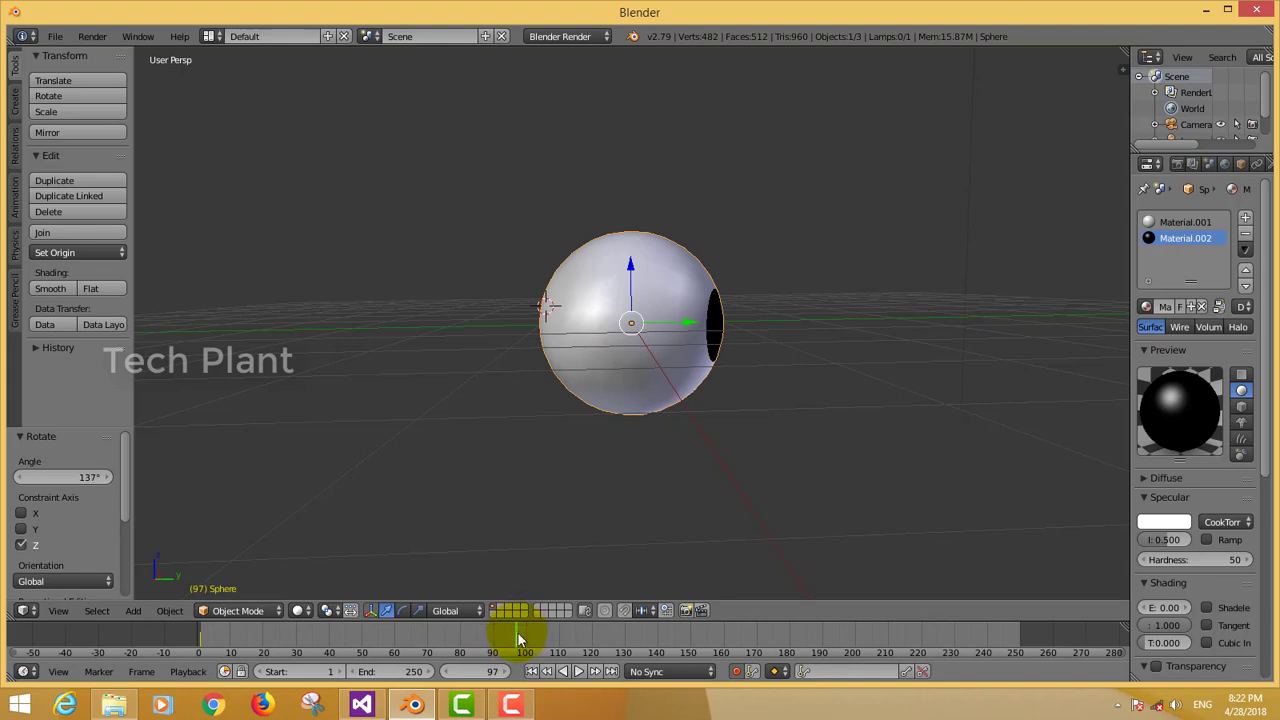
# At frame 200, rotate the eyeball to -125° about Z, then play the animation
pyautogui.hotkey('alt', 'a')
pyautogui.moveTo(534, 631); pyautogui.dragTo(855, 654)
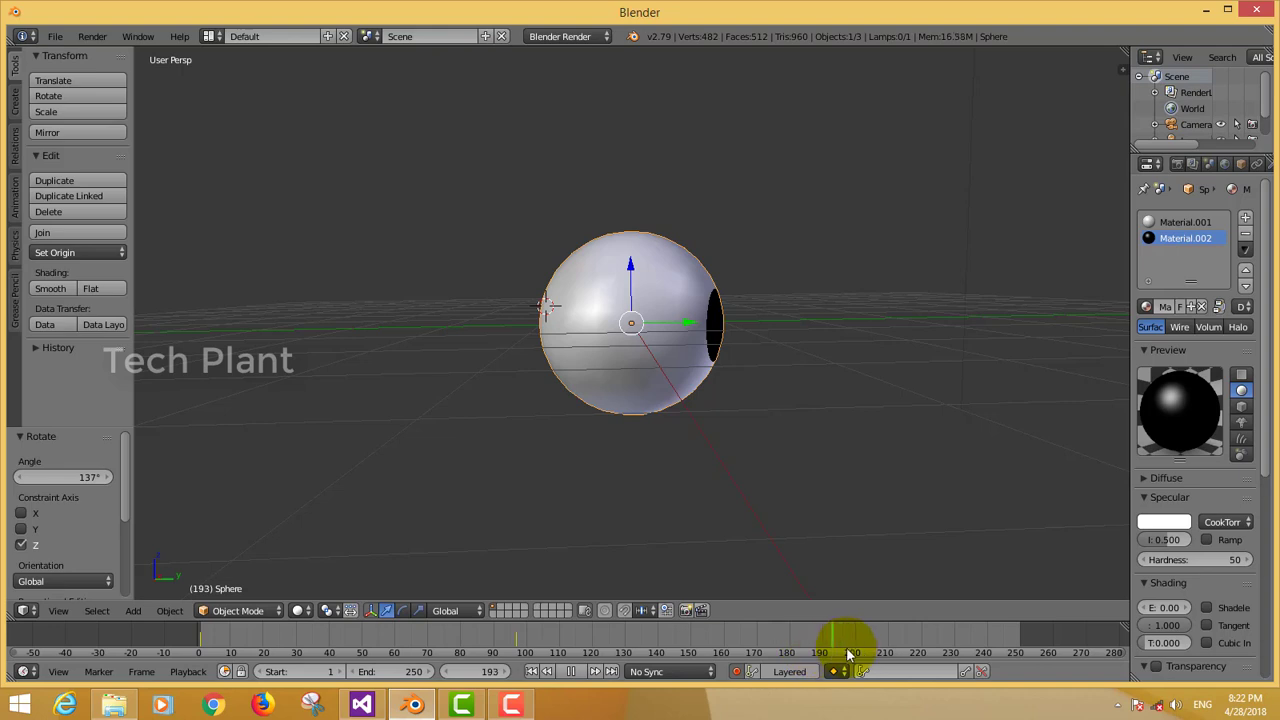
pyautogui.hotkey('alt', 'a')
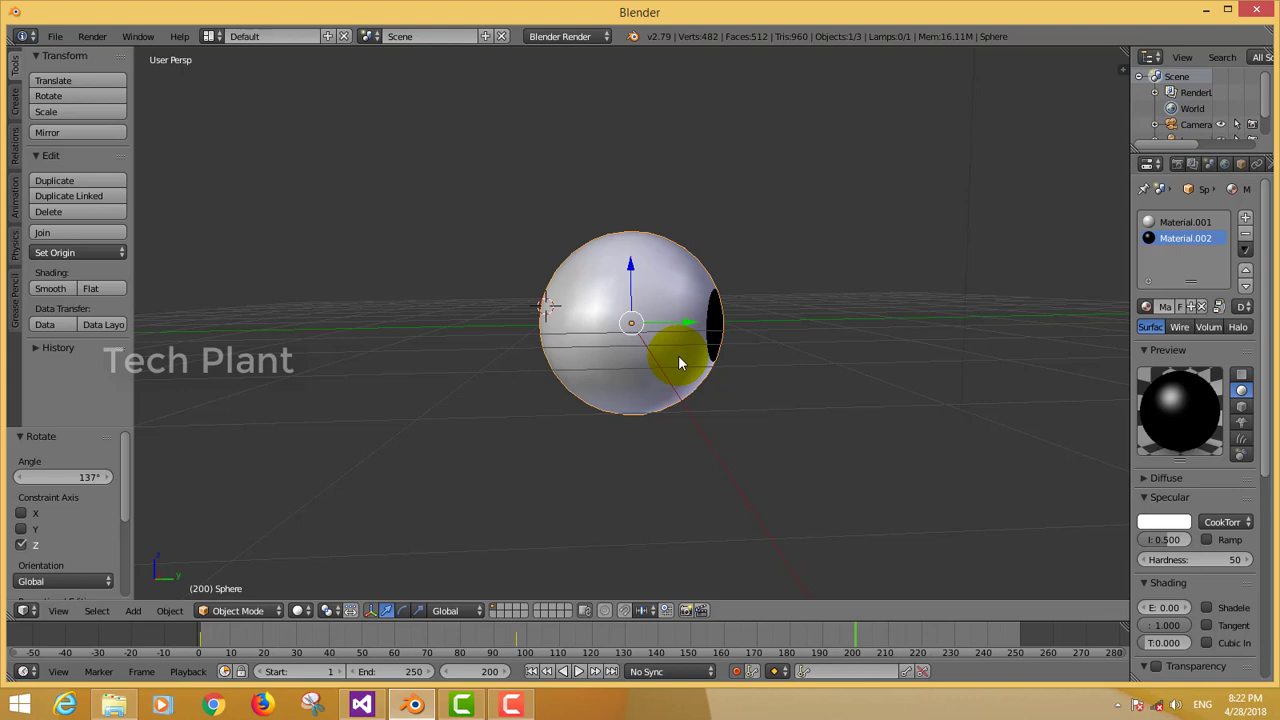
pyautogui.press('r')
pyautogui.press('z')
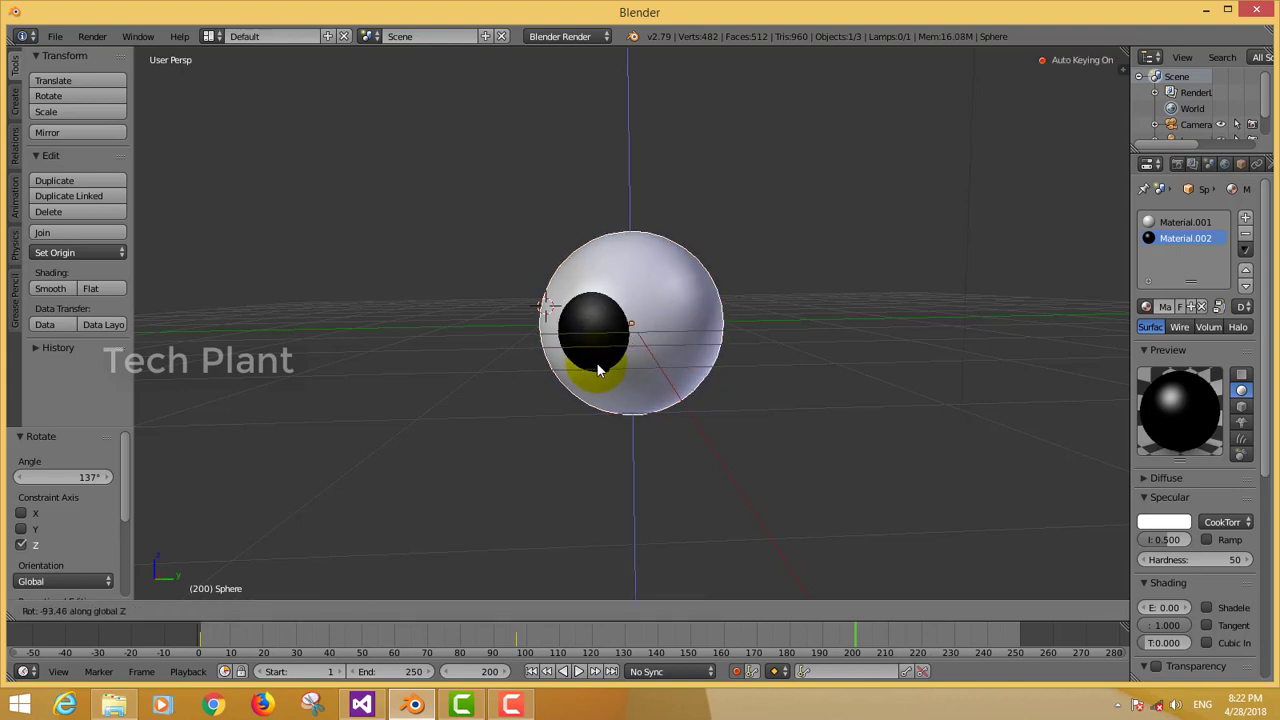
pyautogui.click(542, 362)
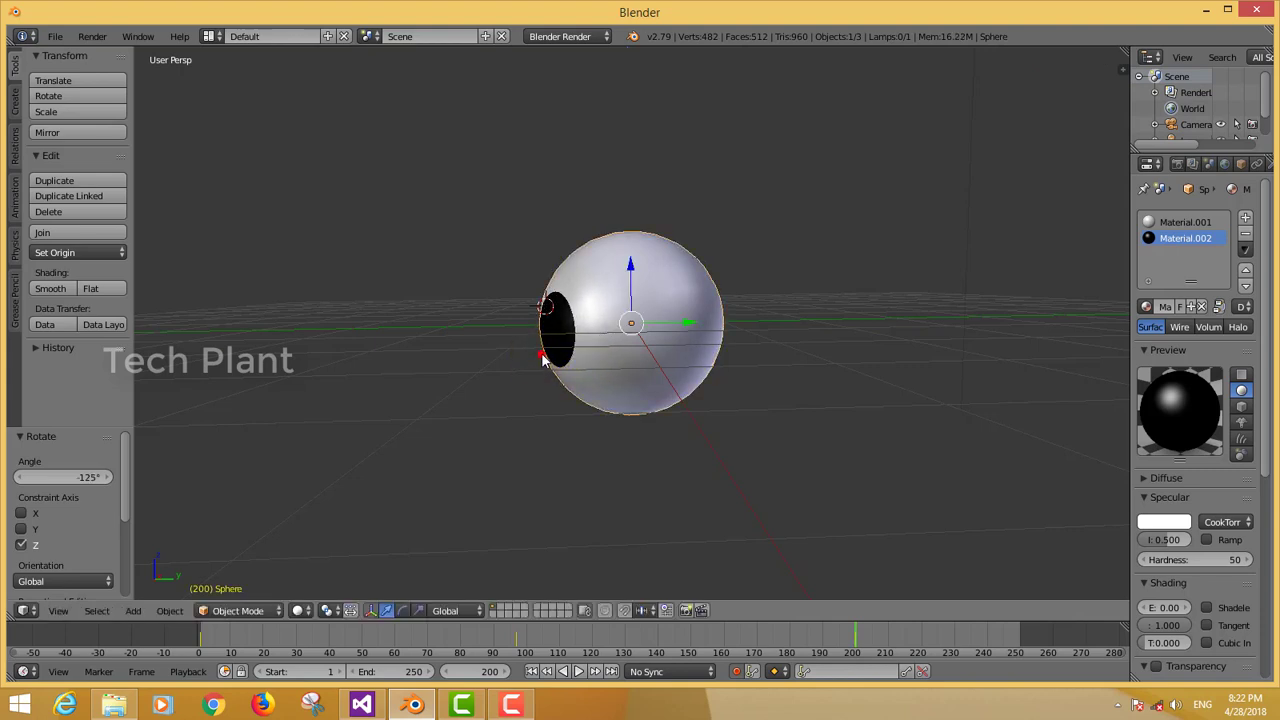
pyautogui.click(578, 672)
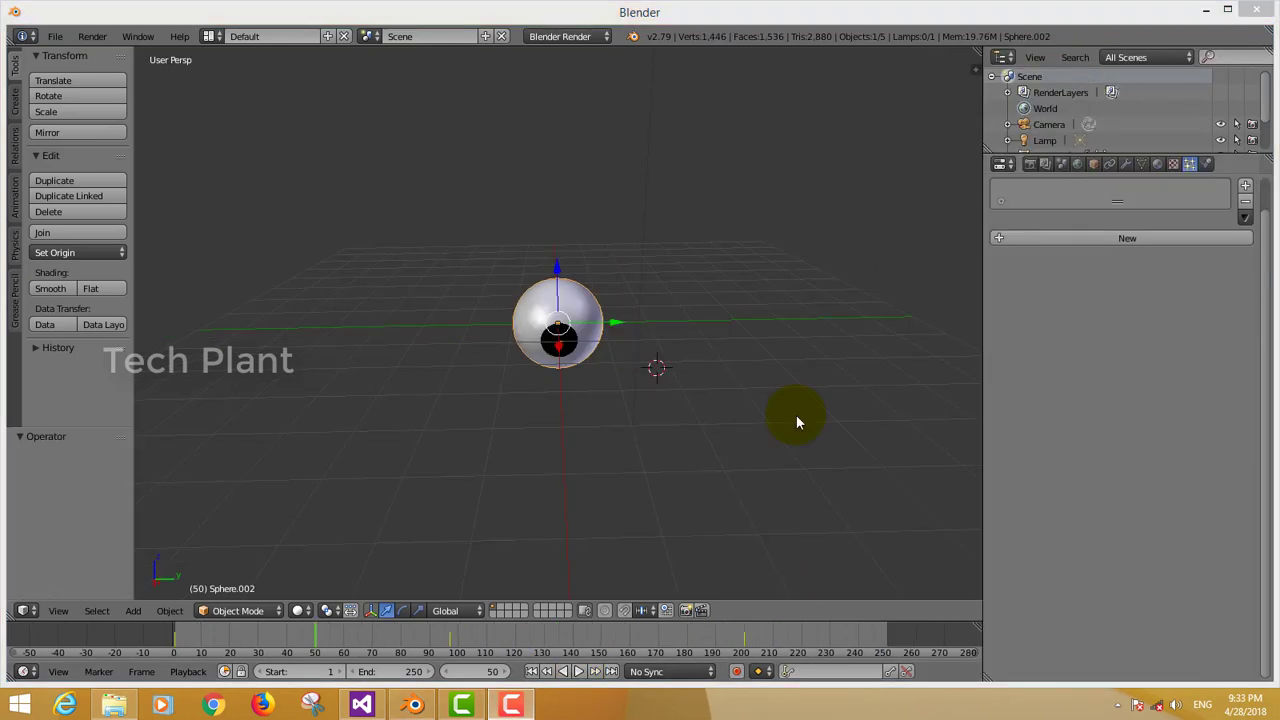
# Add a second UV sphere beside the eyeball and rotate it 90° about Y
pyautogui.click(14, 100)
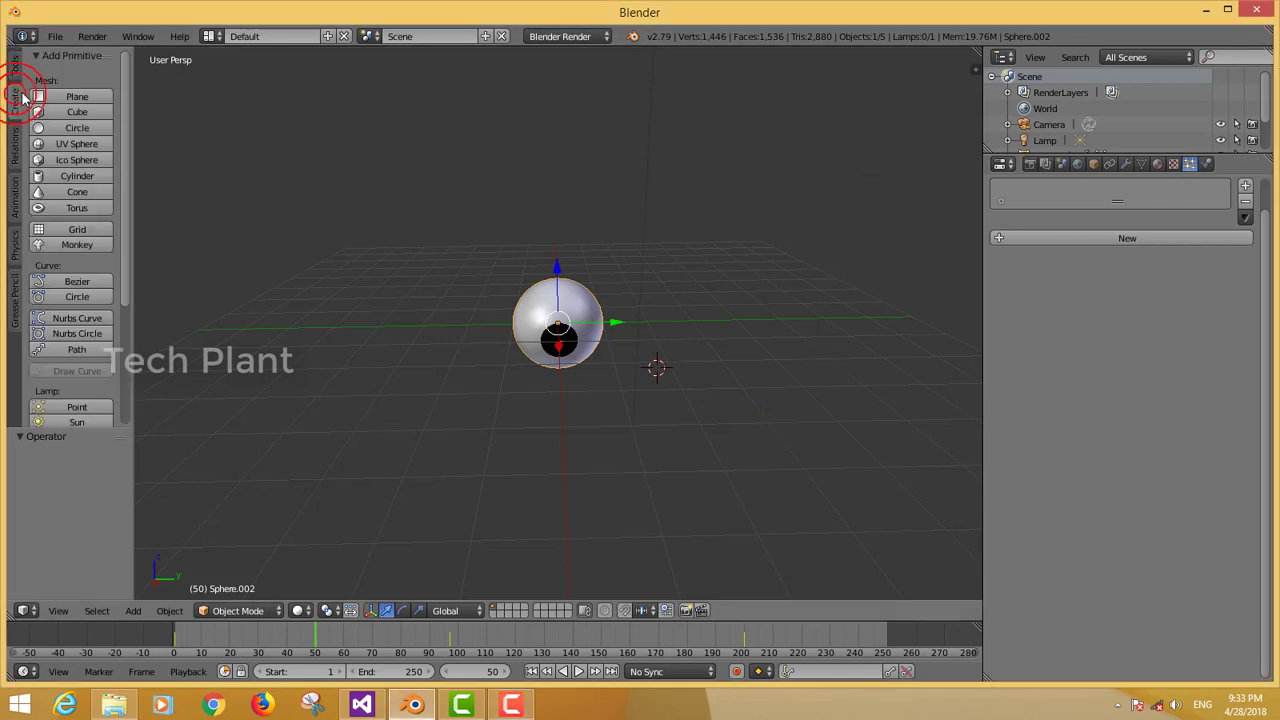
pyautogui.click(77, 143)
pyautogui.moveTo(656, 385)
pyautogui.mouseDown()
pyautogui.moveTo(691, 329)
pyautogui.moveTo(732, 322)
pyautogui.mouseUp()
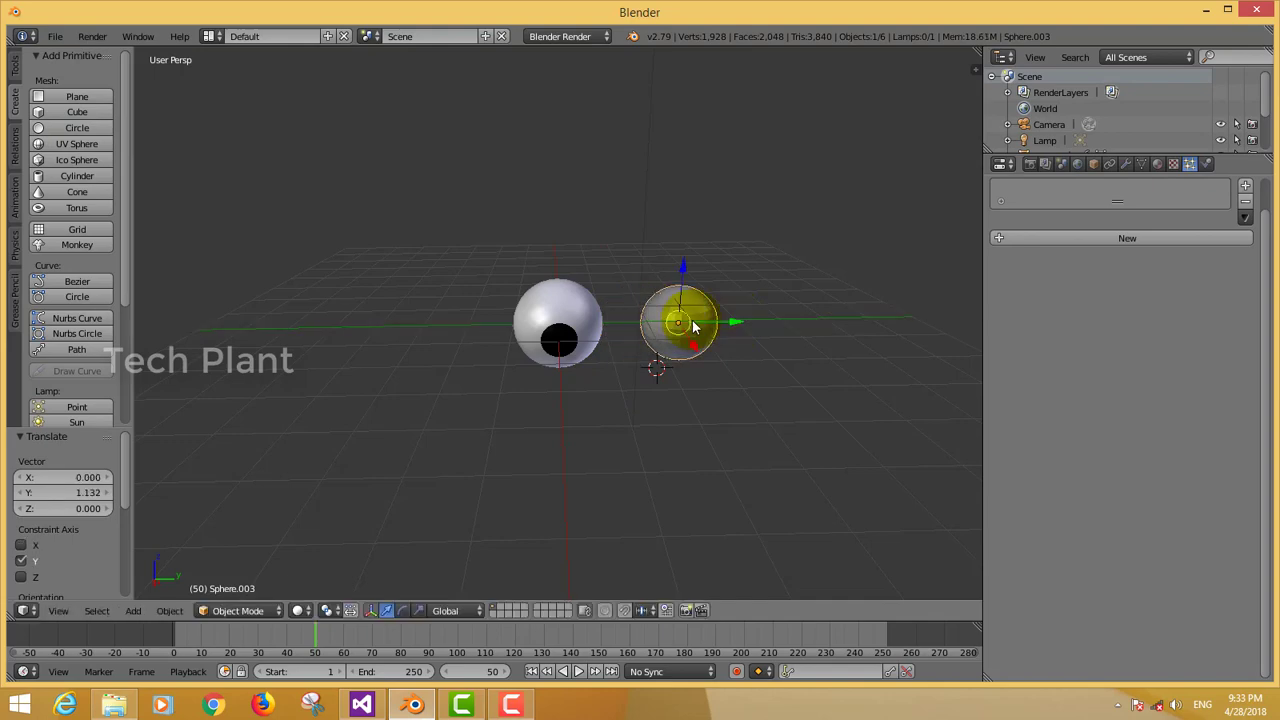
pyautogui.write('ry90')
pyautogui.press('Return')
# In Edit Mode, deselect all and box-select the vertex patch on the second sphere's front
pyautogui.click(14, 65)
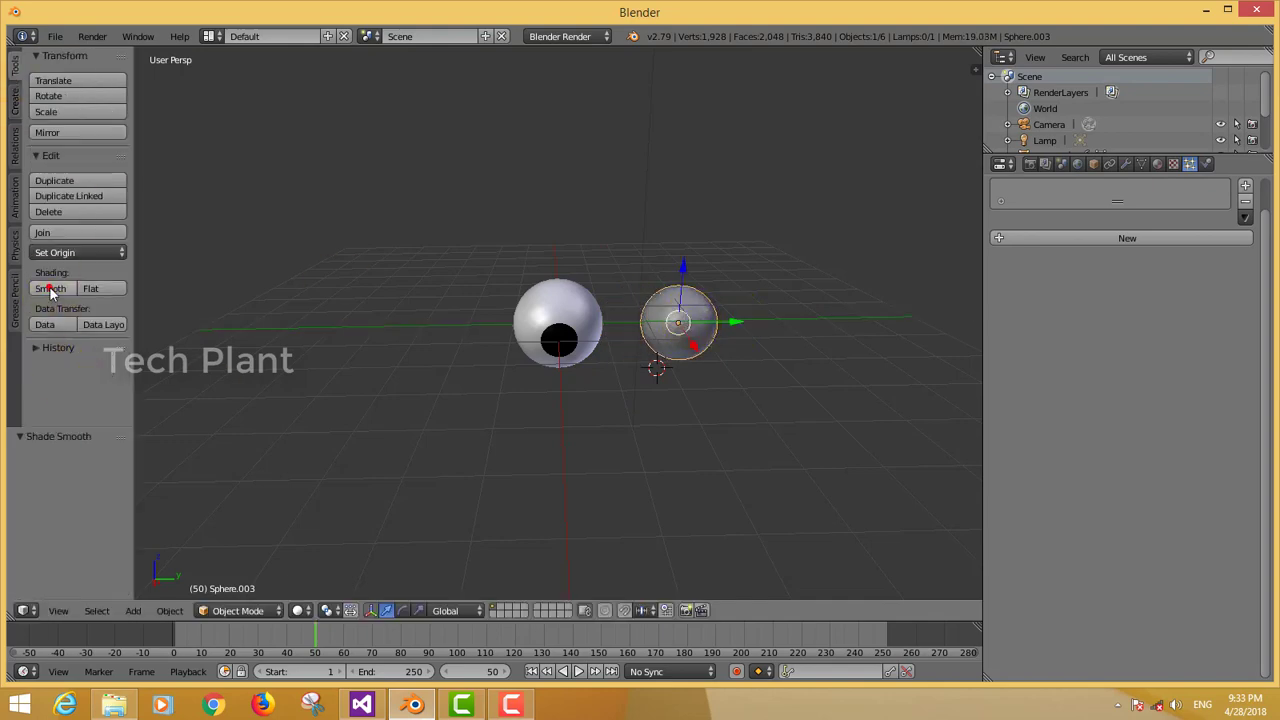
pyautogui.click(237, 610)
pyautogui.click(258, 576)
pyautogui.scroll(3, 840, 446)
pyautogui.scroll(3, 840, 446)
pyautogui.press('a')
pyautogui.scroll(-2, 840, 446)
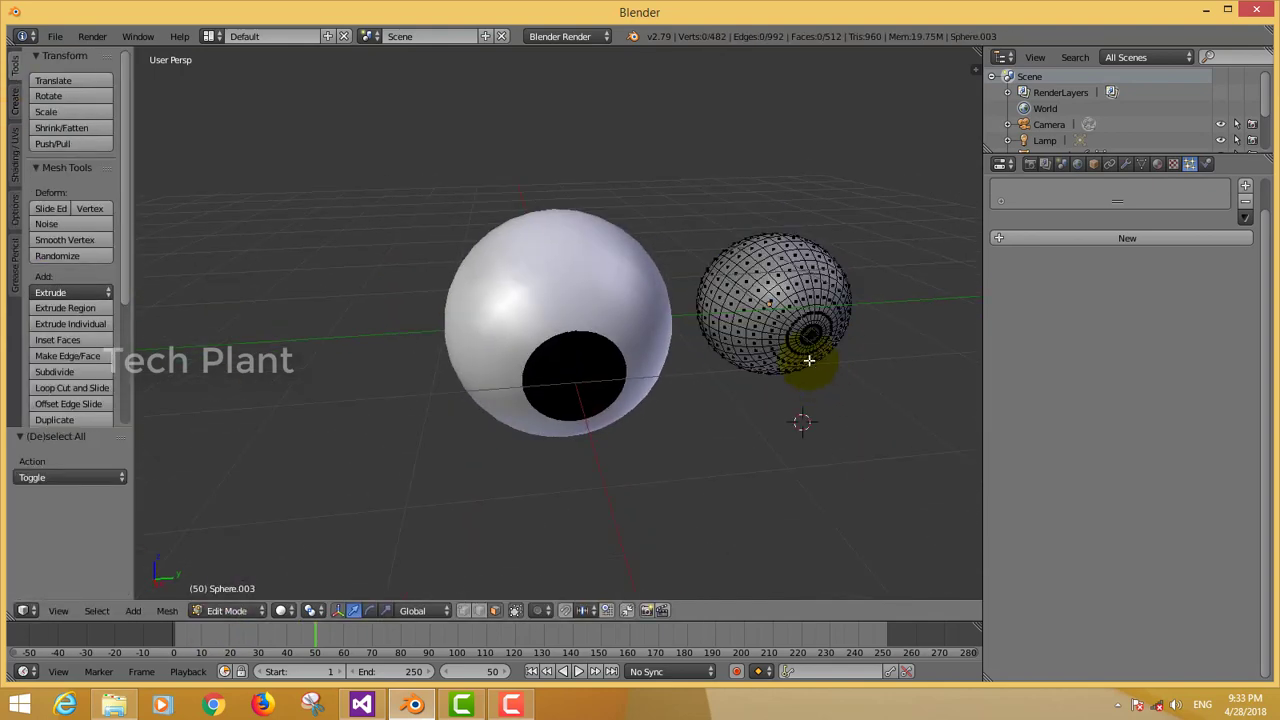
pyautogui.moveTo(875, 402); pyautogui.dragTo(897, 348, button='middle')
pyautogui.press('b')
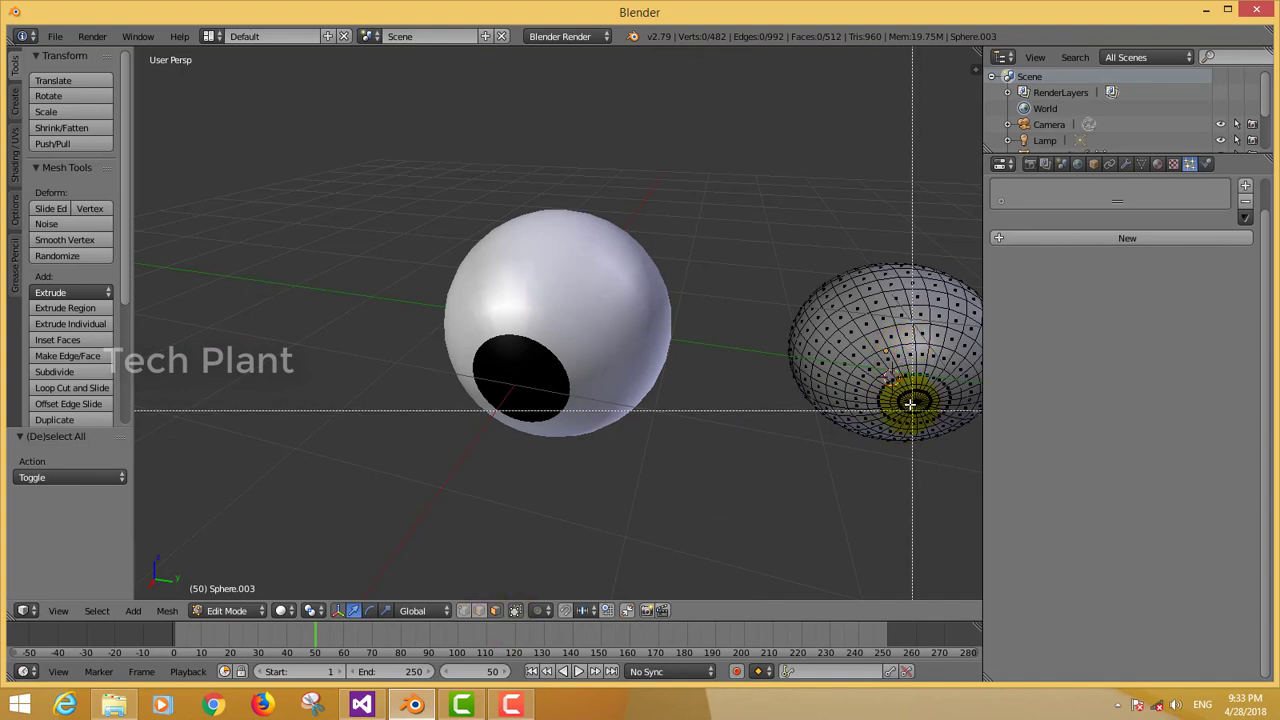
pyautogui.moveTo(880, 380); pyautogui.dragTo(945, 428)
pyautogui.scroll(-3, 945, 430)
# In Object Mode, slide the second sphere along the X axis away from the first eyeball
pyautogui.press('Tab')
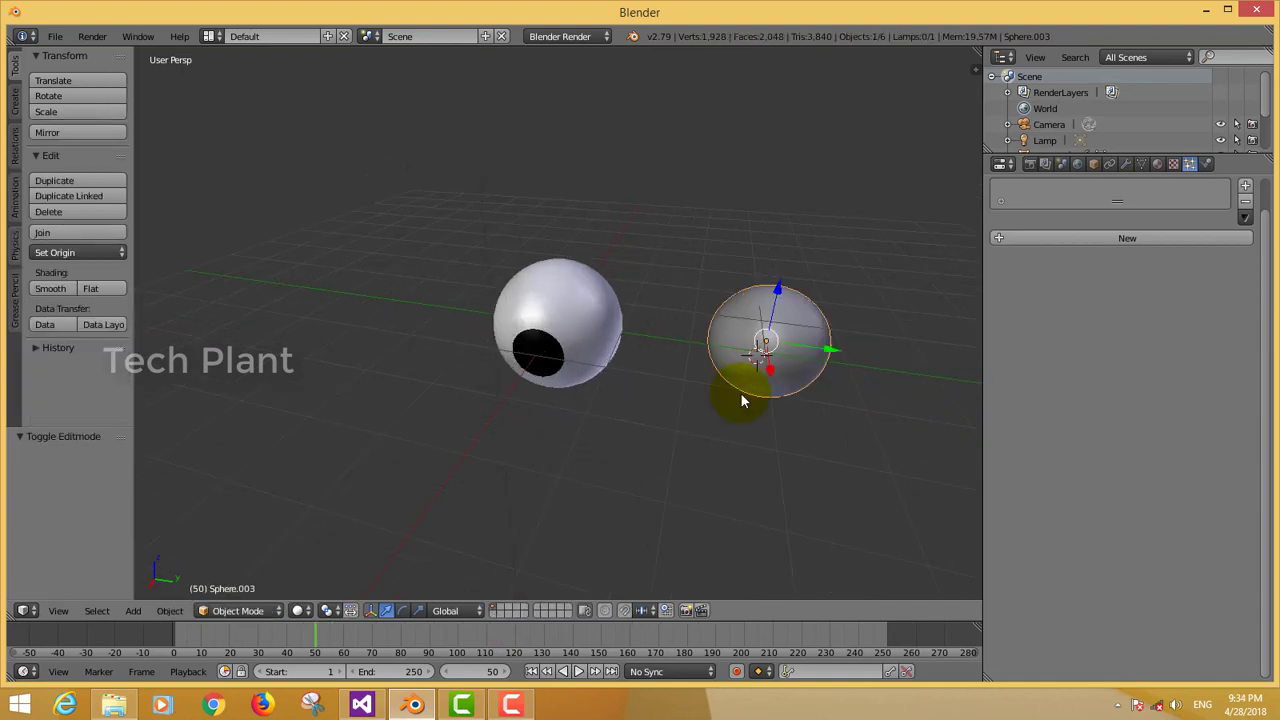
pyautogui.press('g')
pyautogui.press('x')
pyautogui.click(760, 470)
pyautogui.moveTo(764, 472); pyautogui.dragTo(694, 360, button='middle')
pyautogui.press('g')
pyautogui.rightClick(557, 266)
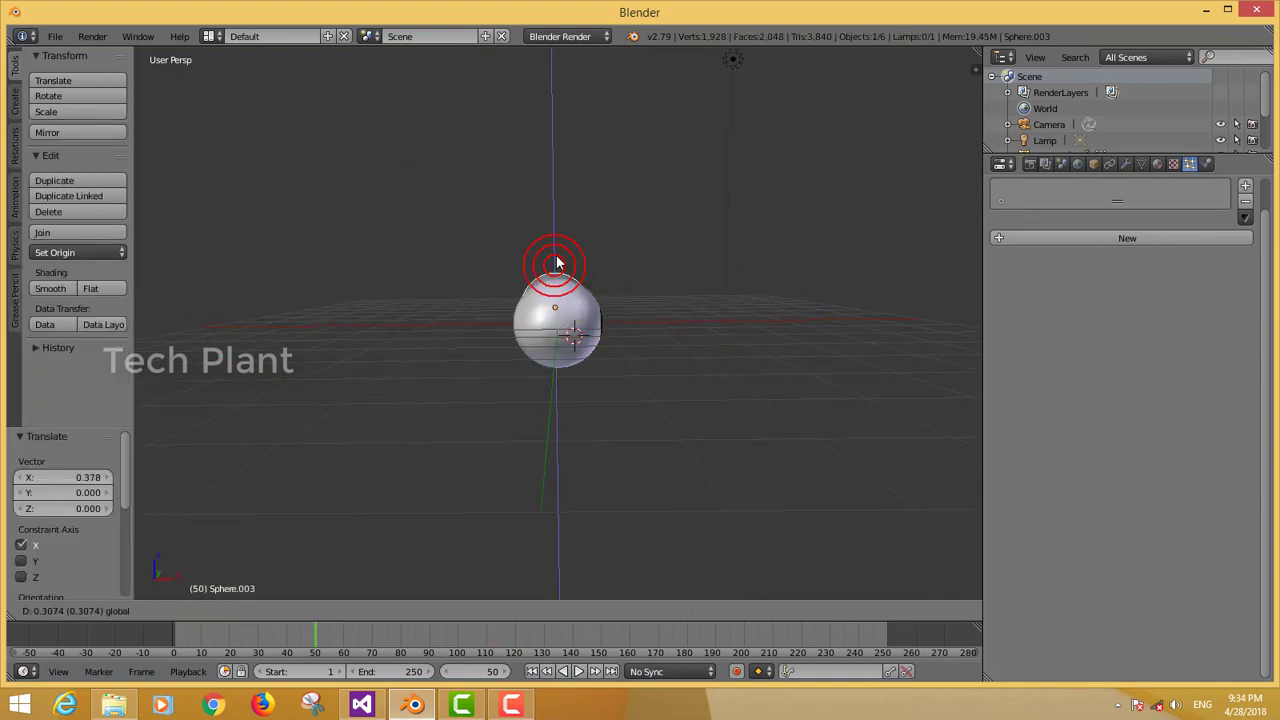
pyautogui.moveTo(611, 317); pyautogui.dragTo(861, 436, button='middle')
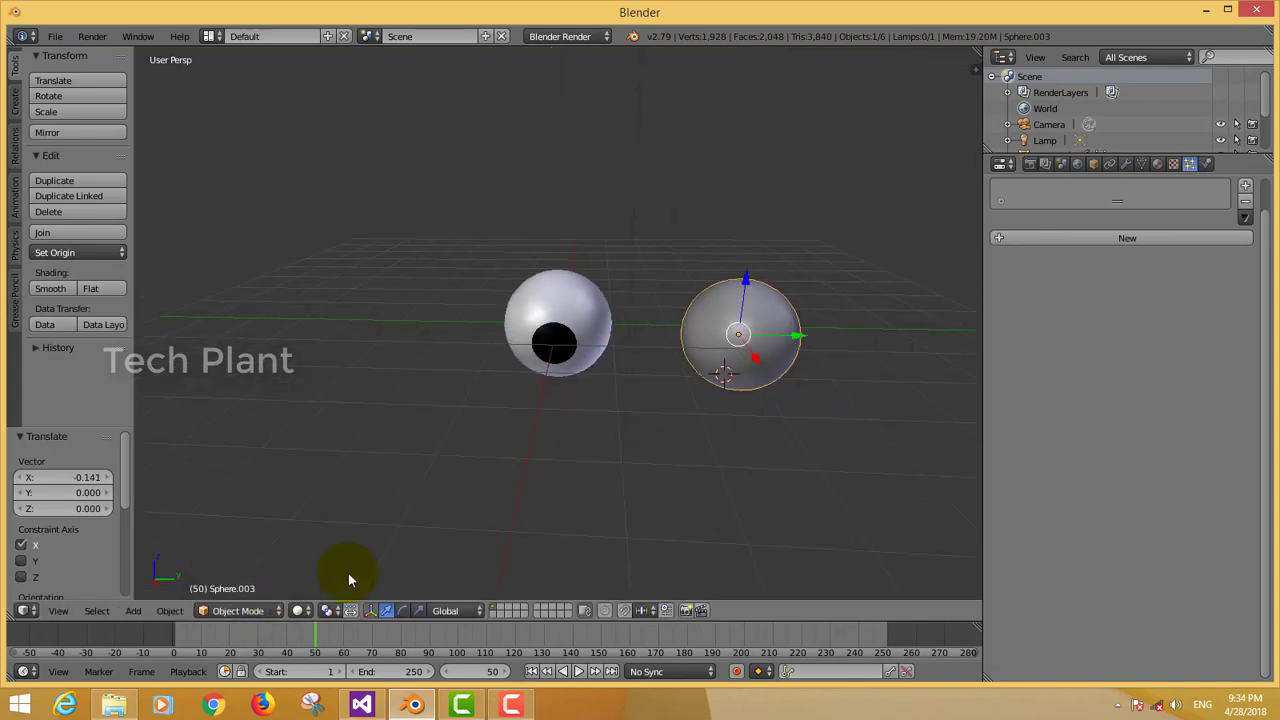
# Back in Edit Mode, push the selected front vertex patch inward along Z
pyautogui.press('Tab')
pyautogui.scroll(3, 860, 440)
pyautogui.press('g')
pyautogui.press('z')
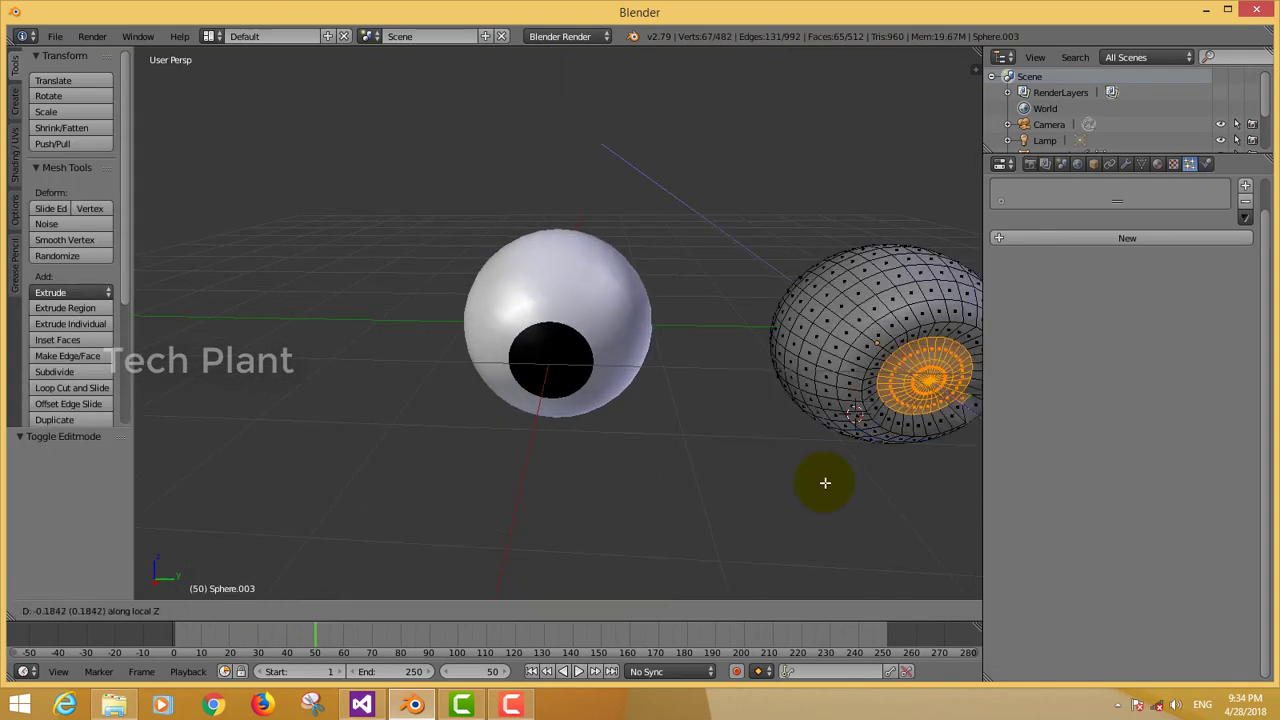
pyautogui.click(823, 480)
pyautogui.moveTo(823, 480); pyautogui.dragTo(893, 424, button='middle')
# Give the second sphere the white Material.003 in the Material settings
pyautogui.scroll(2, 893, 424)
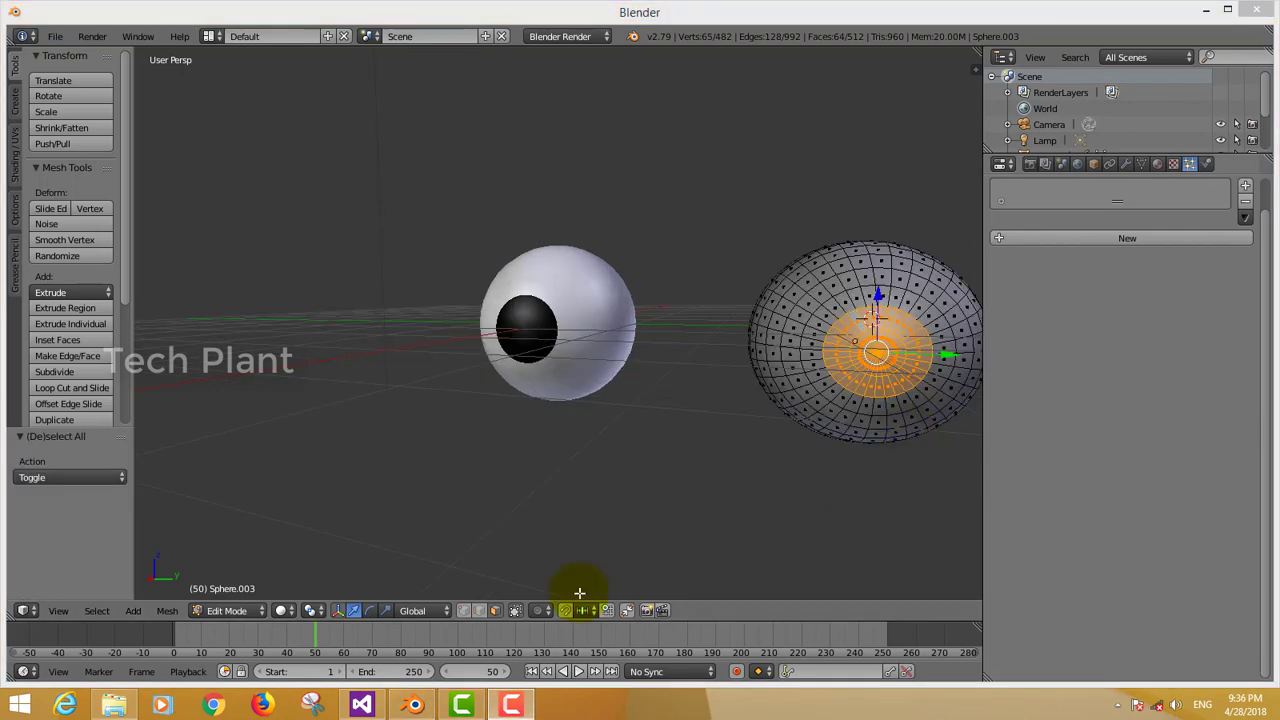
pyautogui.click(1157, 163)
pyautogui.click(1127, 288)
# Add a second slot with a new black Material.004 and assign it to the pupil patch
pyautogui.click(1245, 217)
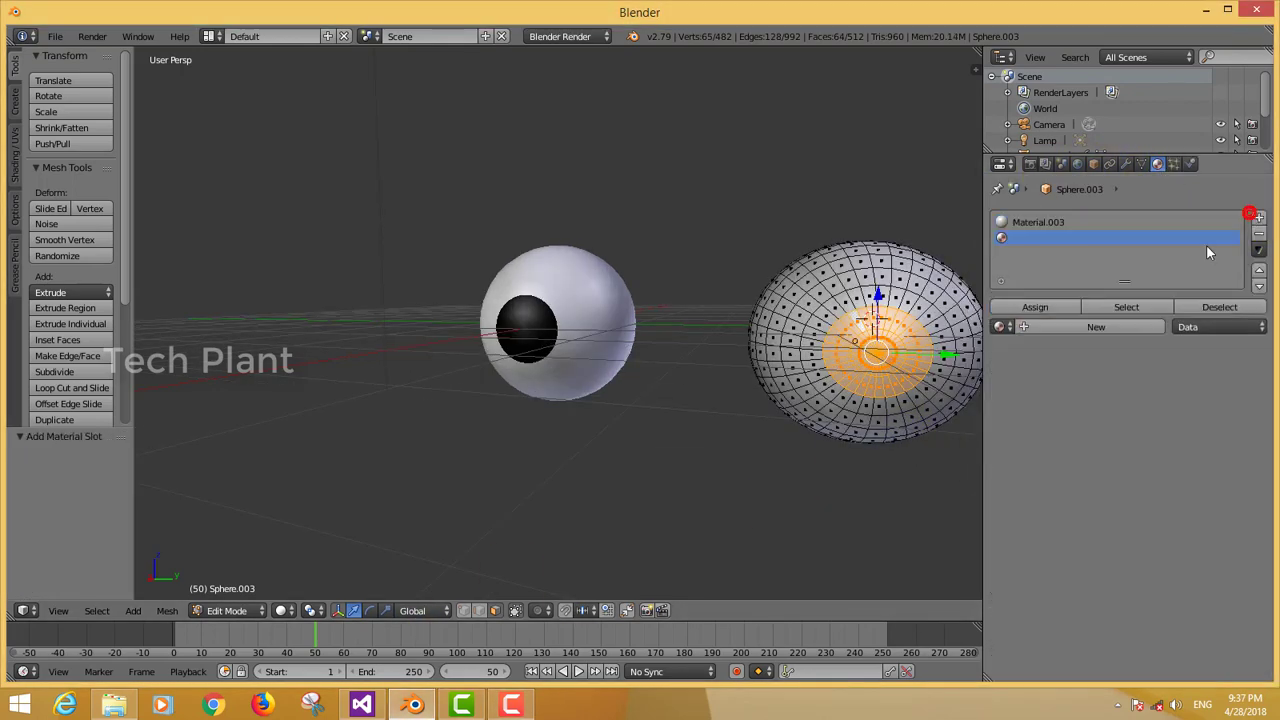
pyautogui.click(1060, 327)
pyautogui.click(1053, 523)
pyautogui.moveTo(1103, 310); pyautogui.dragTo(1103, 430)
pyautogui.click(1033, 307)
# Return to Object Mode and go to frame 25 of the animation
pyautogui.click(228, 610)
pyautogui.click(237, 591)
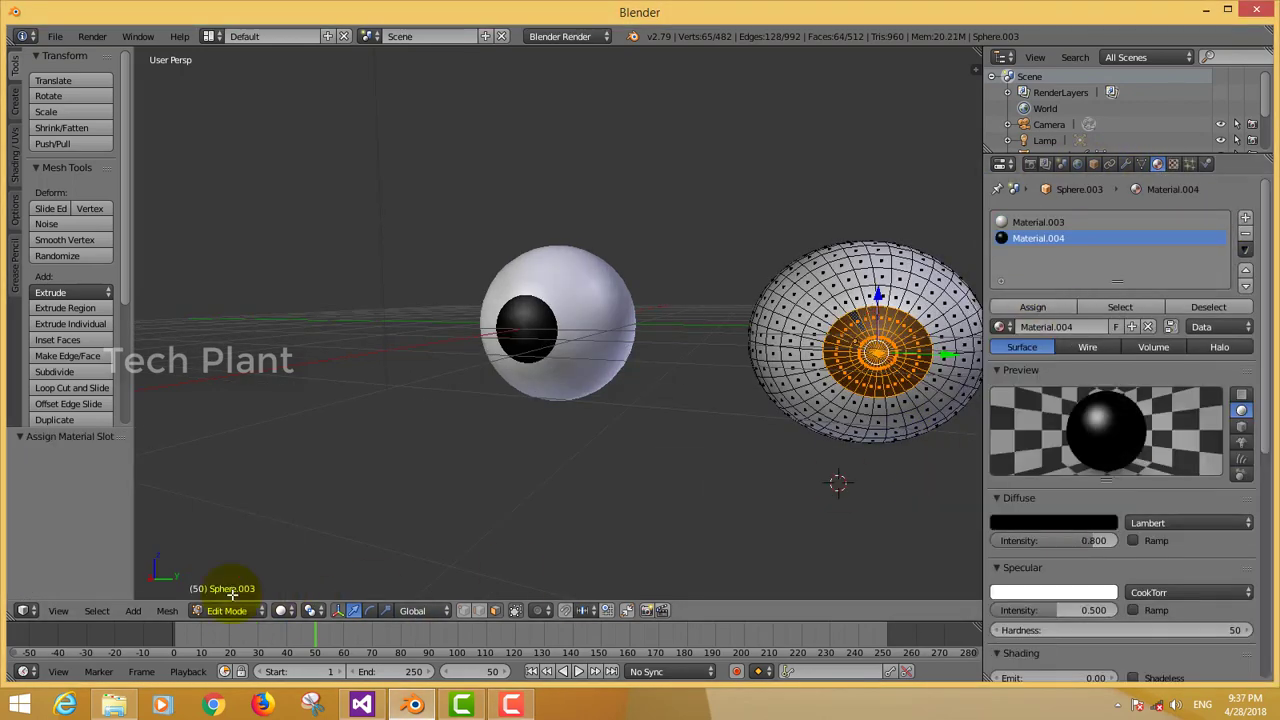
pyautogui.moveTo(318, 645); pyautogui.dragTo(243, 645)
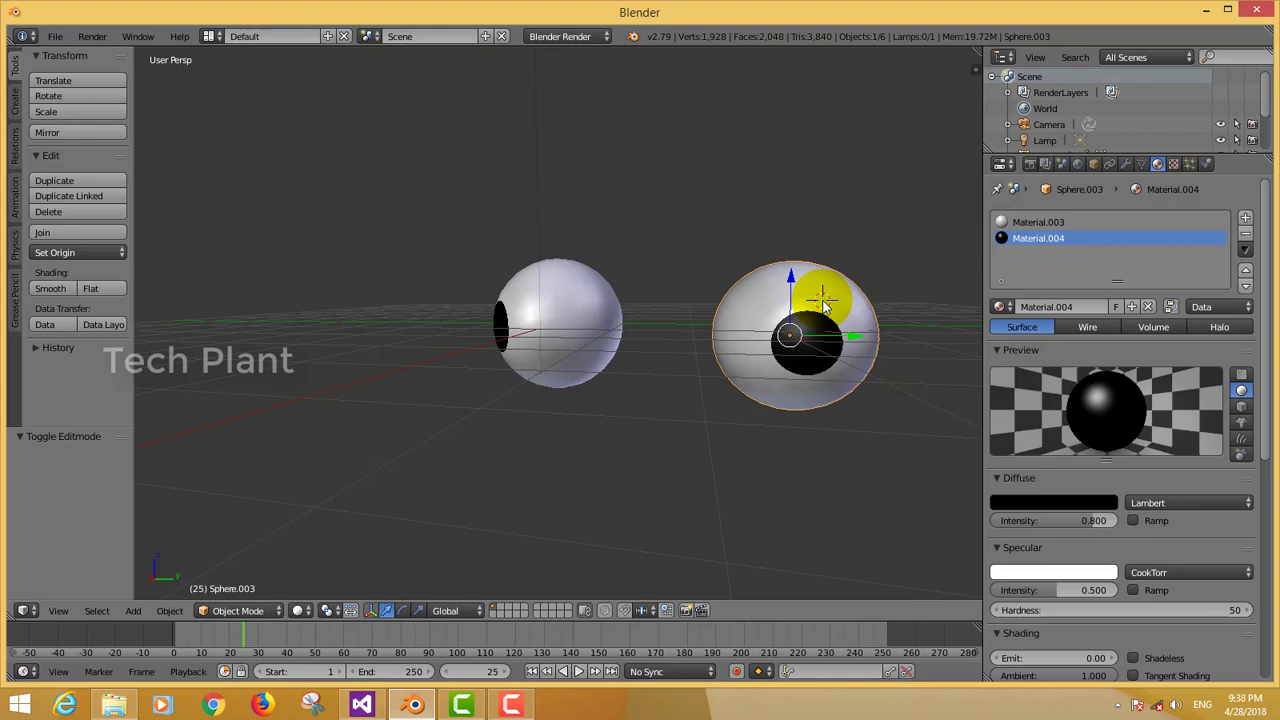
# Rotate the second eyeball about Z to -76.8° so its pupil faces left
pyautogui.press('r')
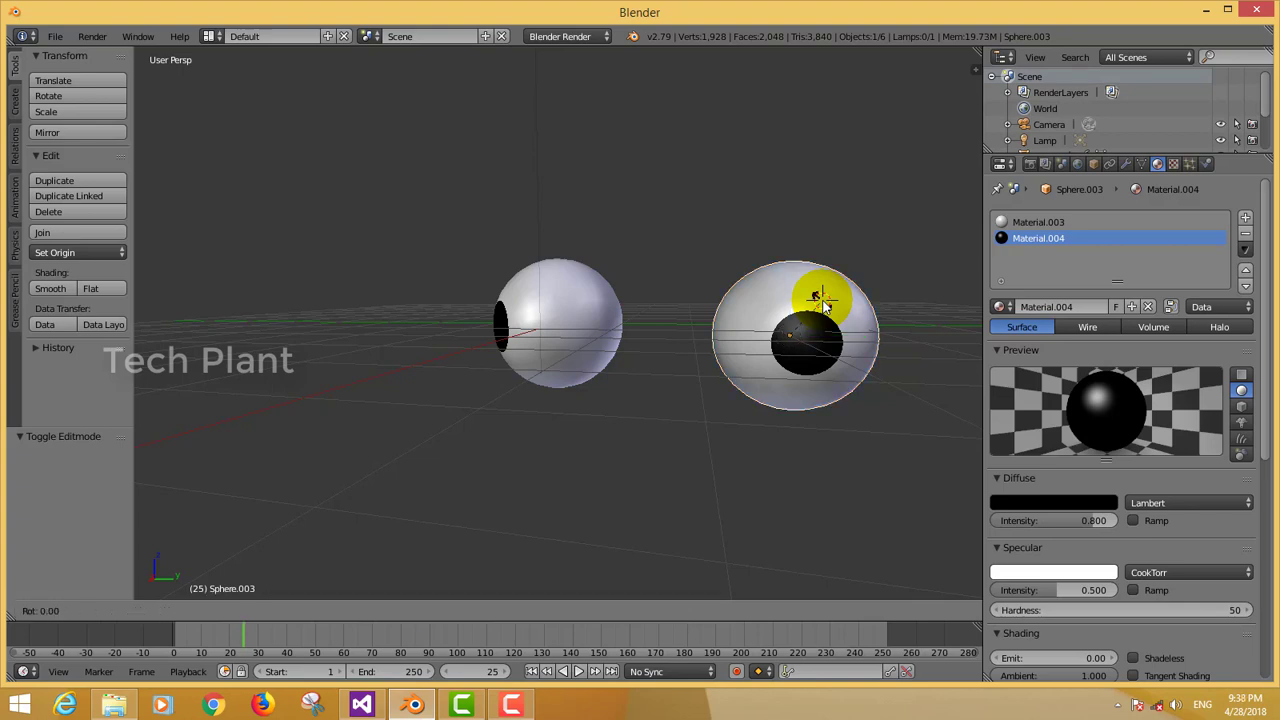
pyautogui.press('z')
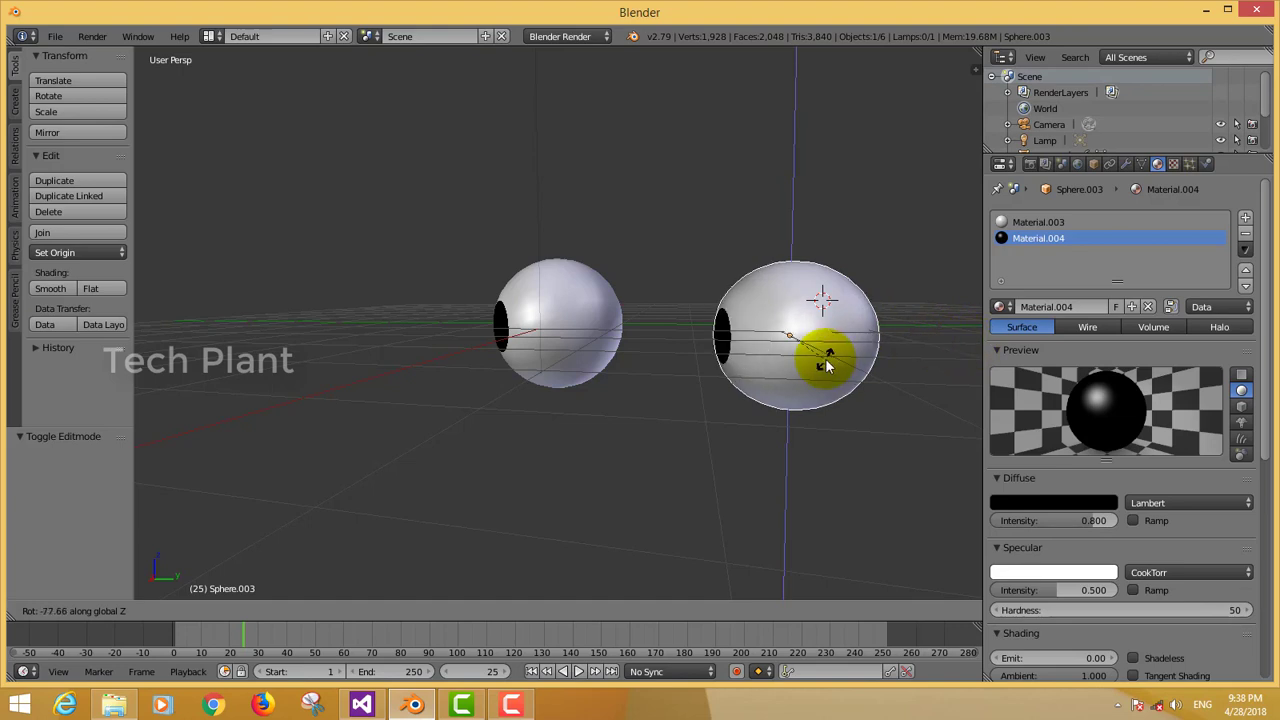
pyautogui.click(830, 362)
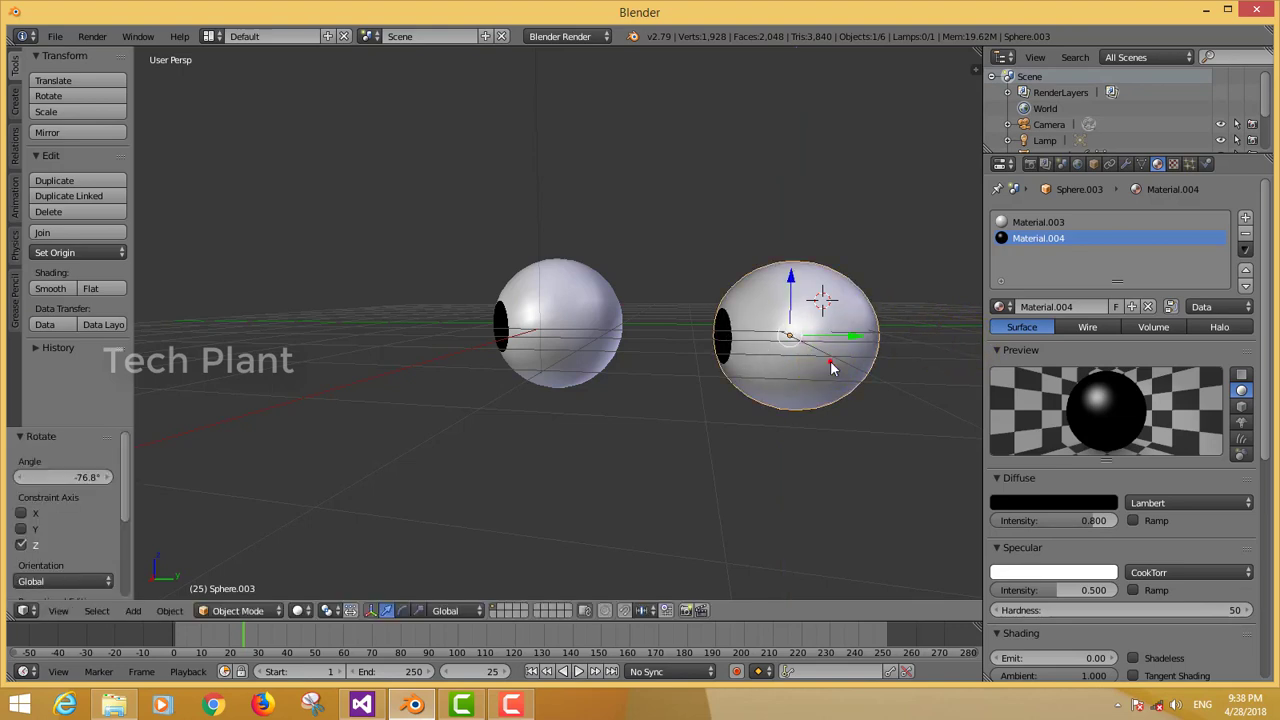
# Turn on Auto Keying and record the eyeball's Z rotation at frame 25
pyautogui.click(740, 672)
pyautogui.click(775, 670)
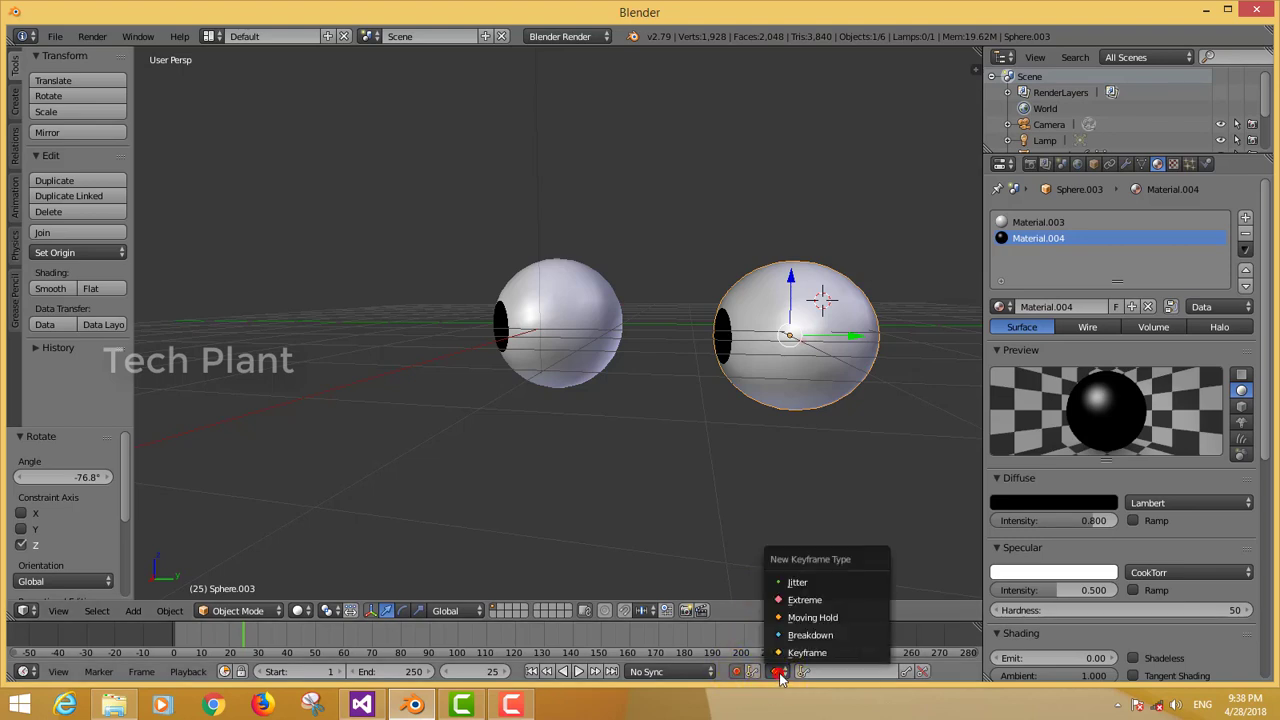
pyautogui.click(790, 658)
pyautogui.moveTo(786, 380); pyautogui.dragTo(795, 312)
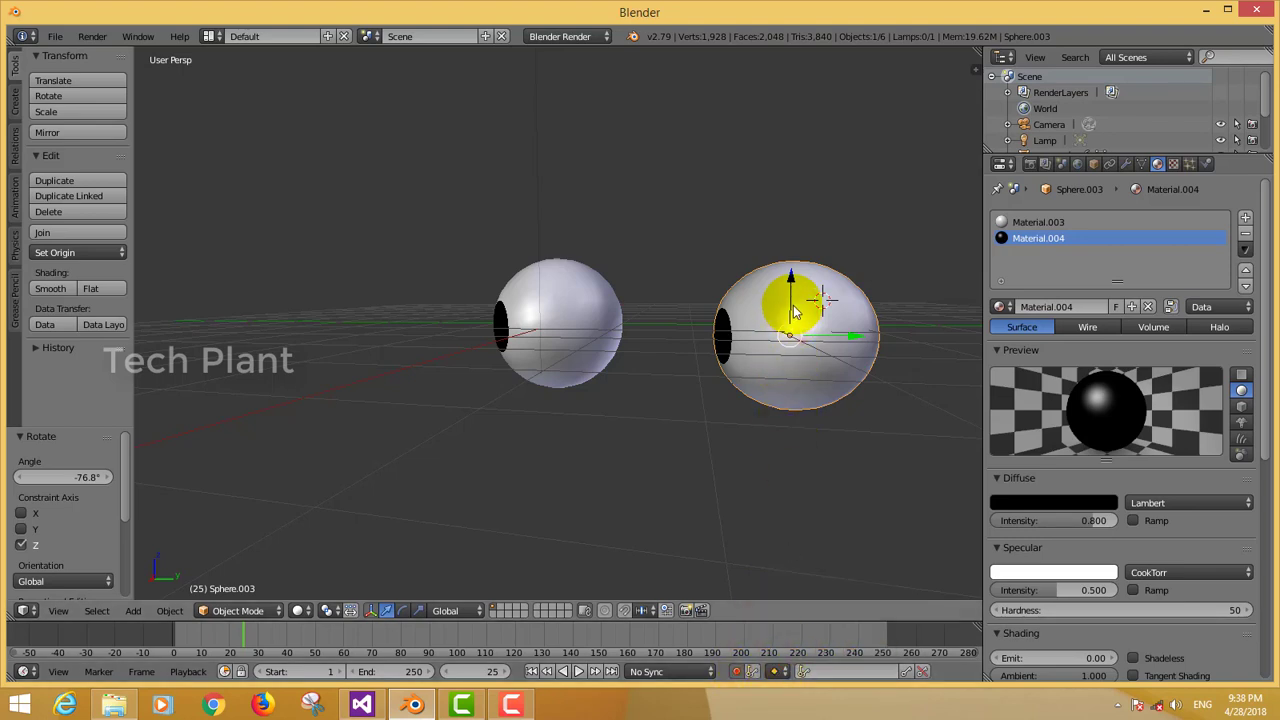
pyautogui.press('r')
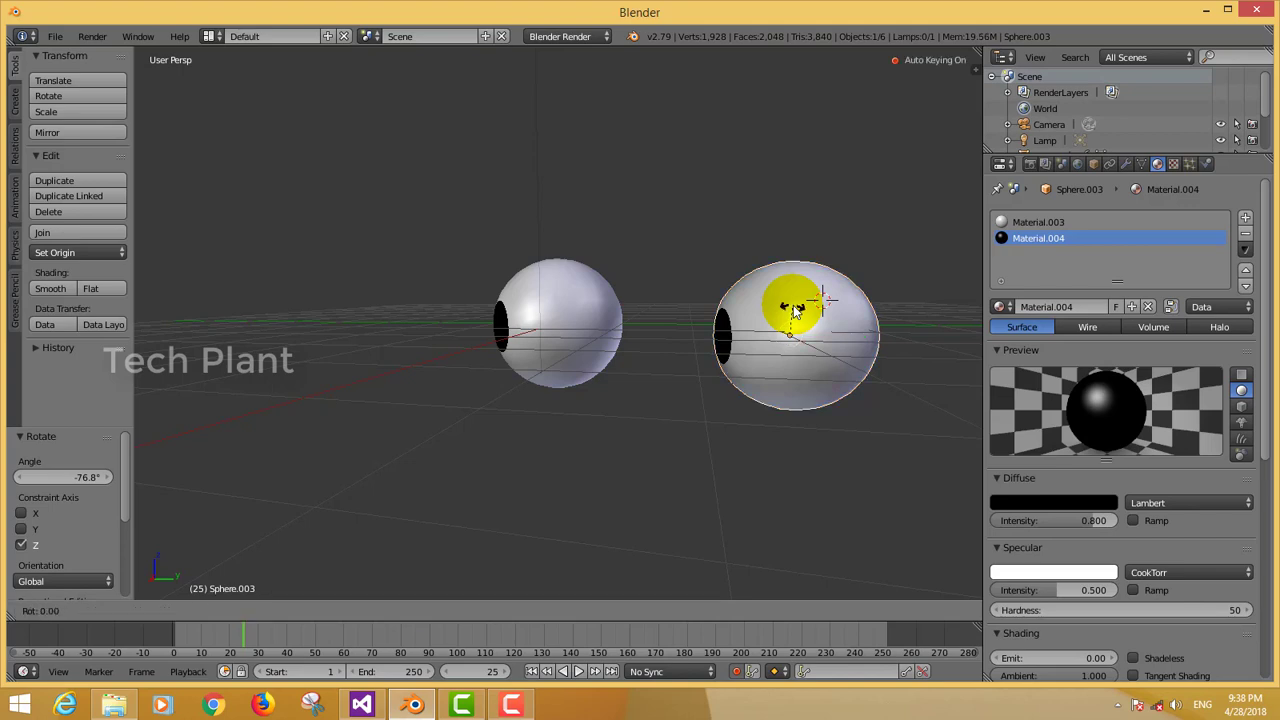
pyautogui.press('z')
pyautogui.click(795, 312)
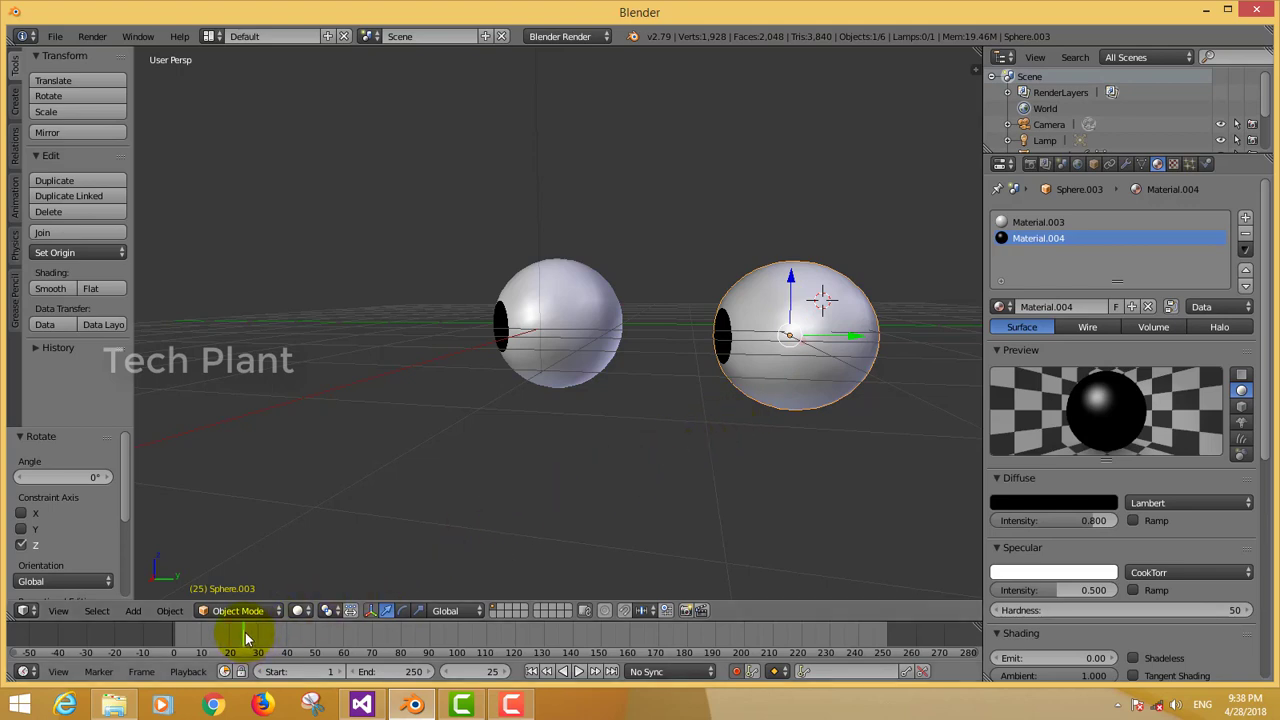
# At frame 98, rotate the second eyeball 131° about Z so its pupil faces right
pyautogui.hotkey('alt', 'a')
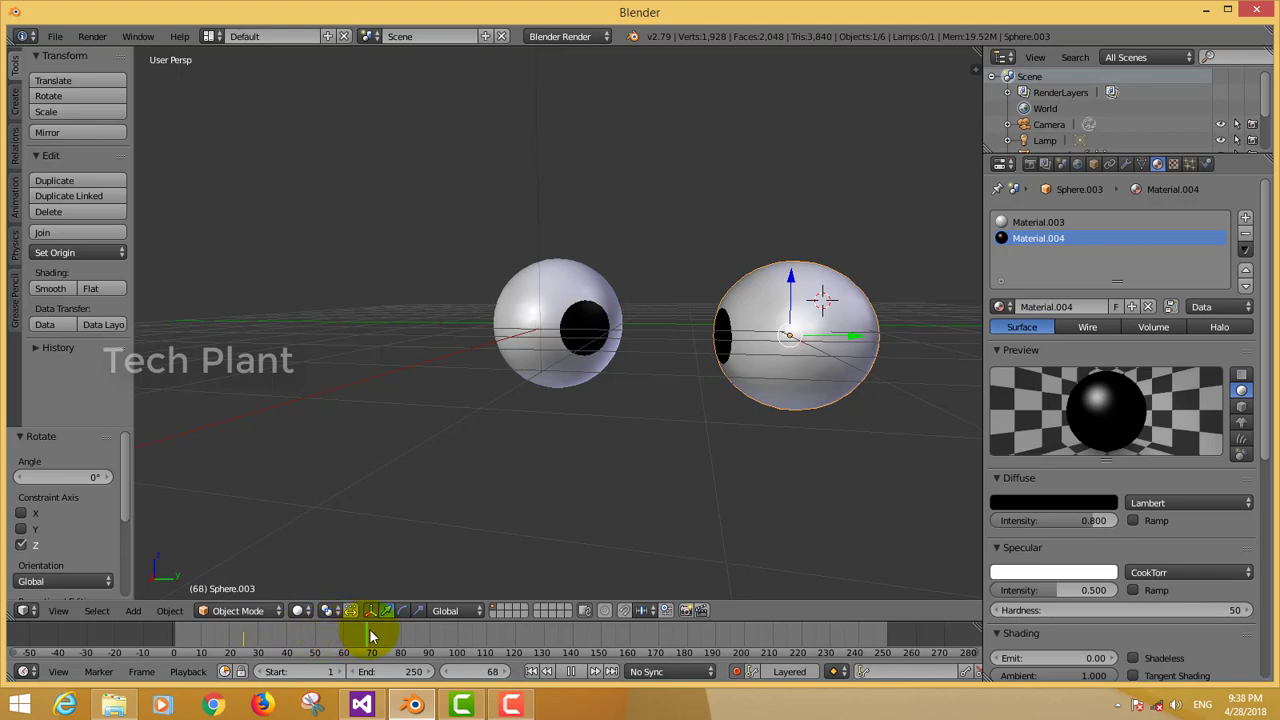
pyautogui.hotkey('alt', 'a')
pyautogui.click(451, 626)
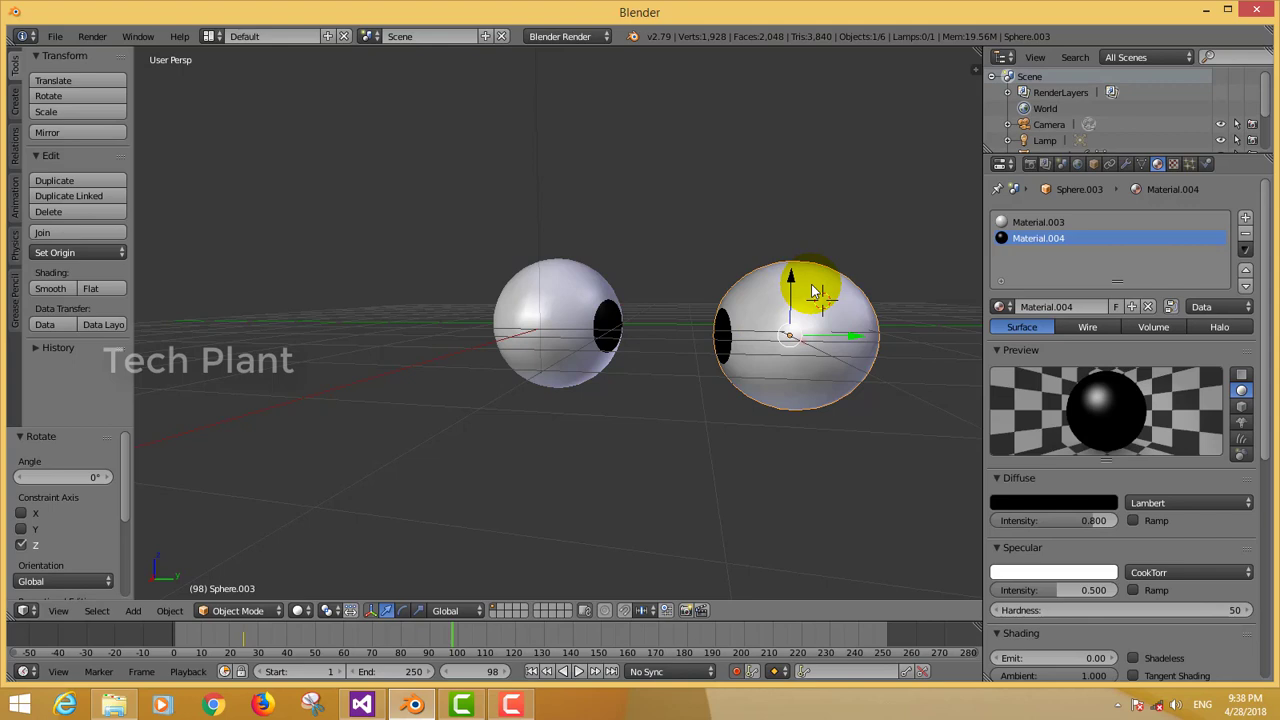
pyautogui.press('r')
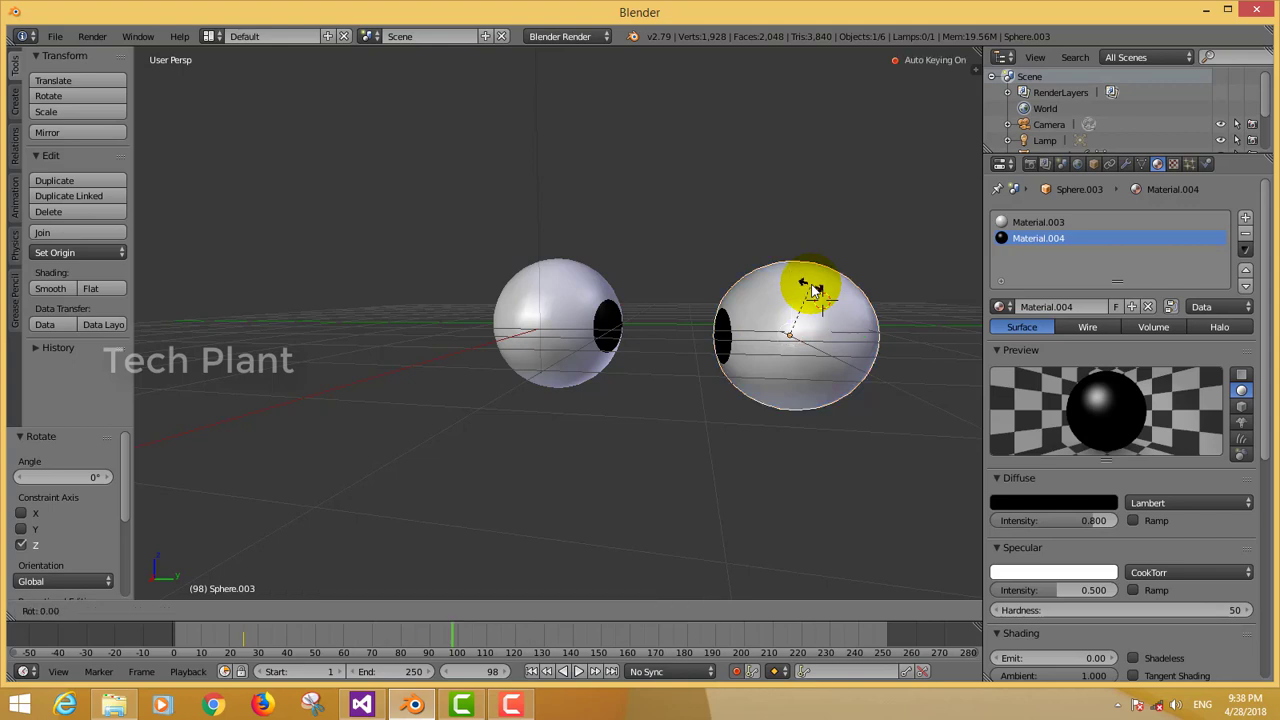
pyautogui.press('z')
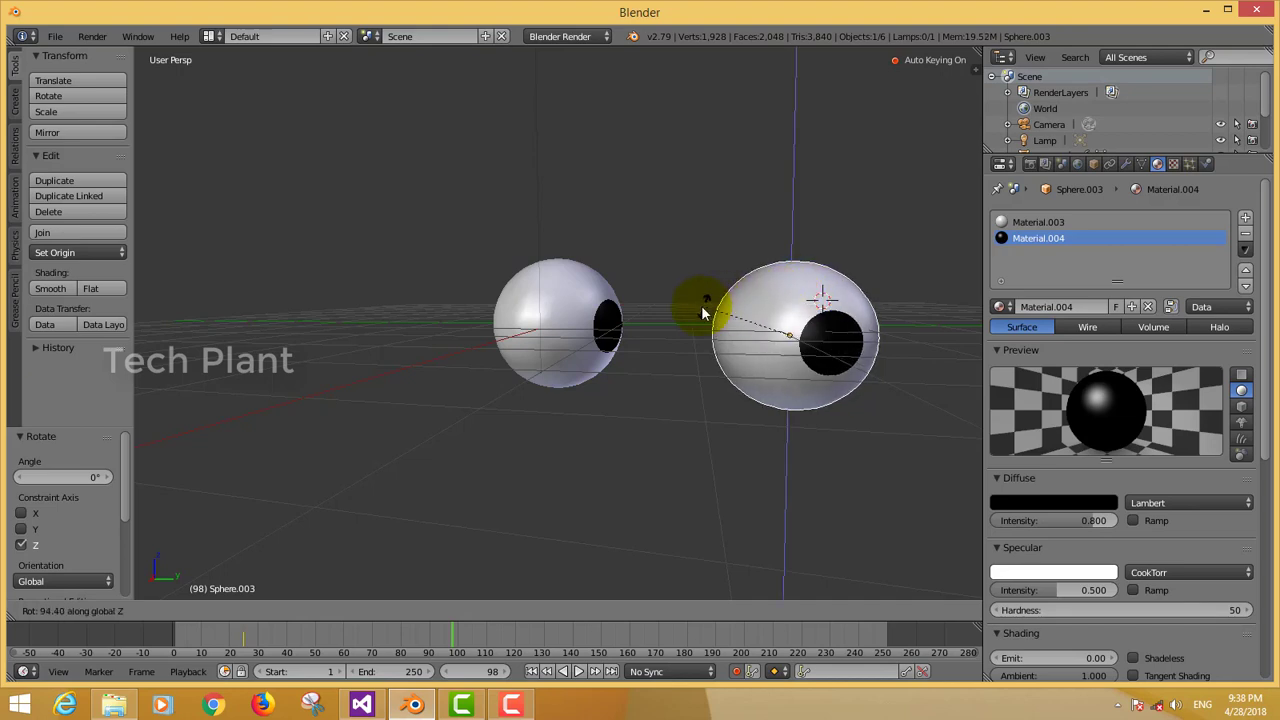
pyautogui.click(540, 412)
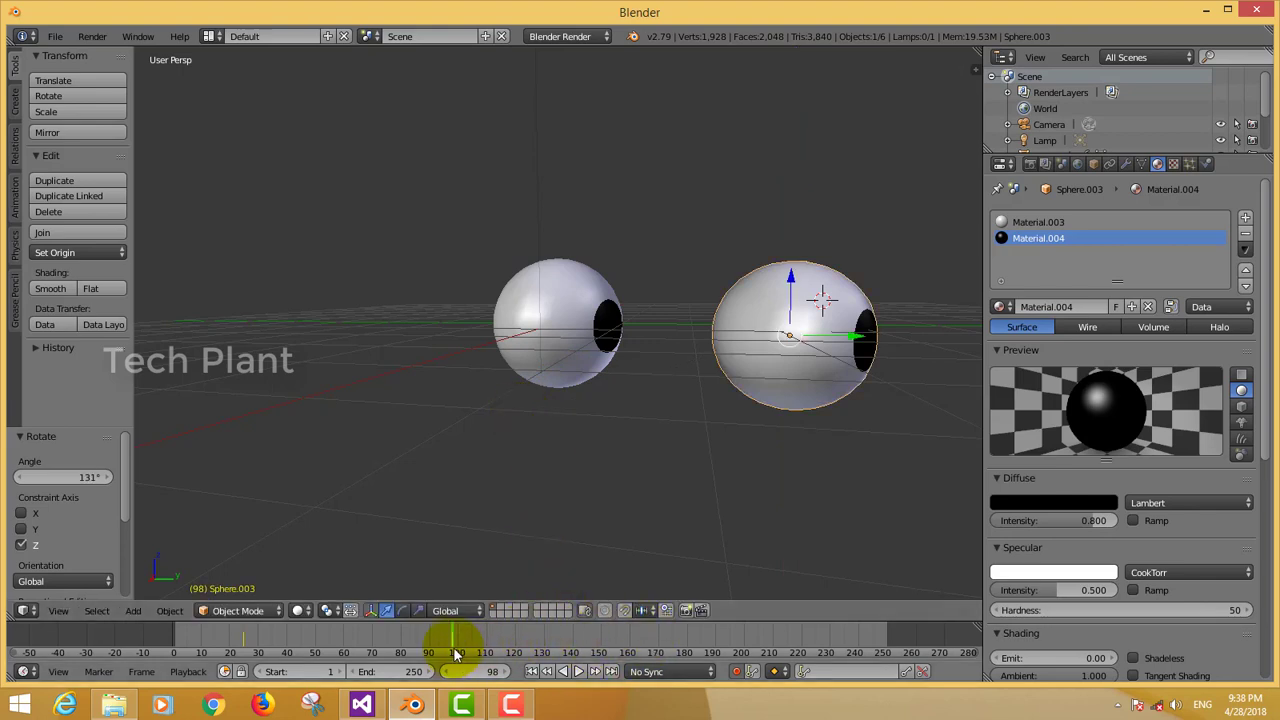
# At frame 210, rotate the eyeball -133° about Z to swing its pupil back left
pyautogui.hotkey('alt', 'a')
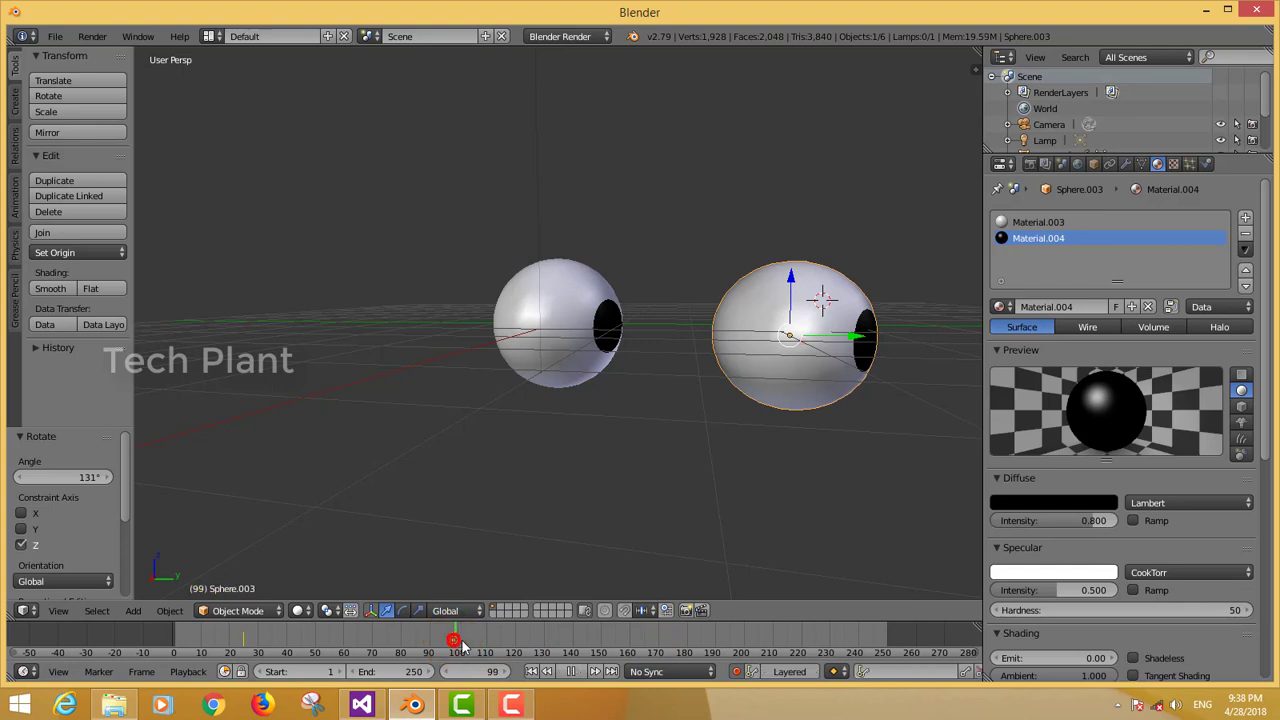
pyautogui.moveTo(540, 640); pyautogui.dragTo(774, 626)
pyautogui.hotkey('alt', 'a')
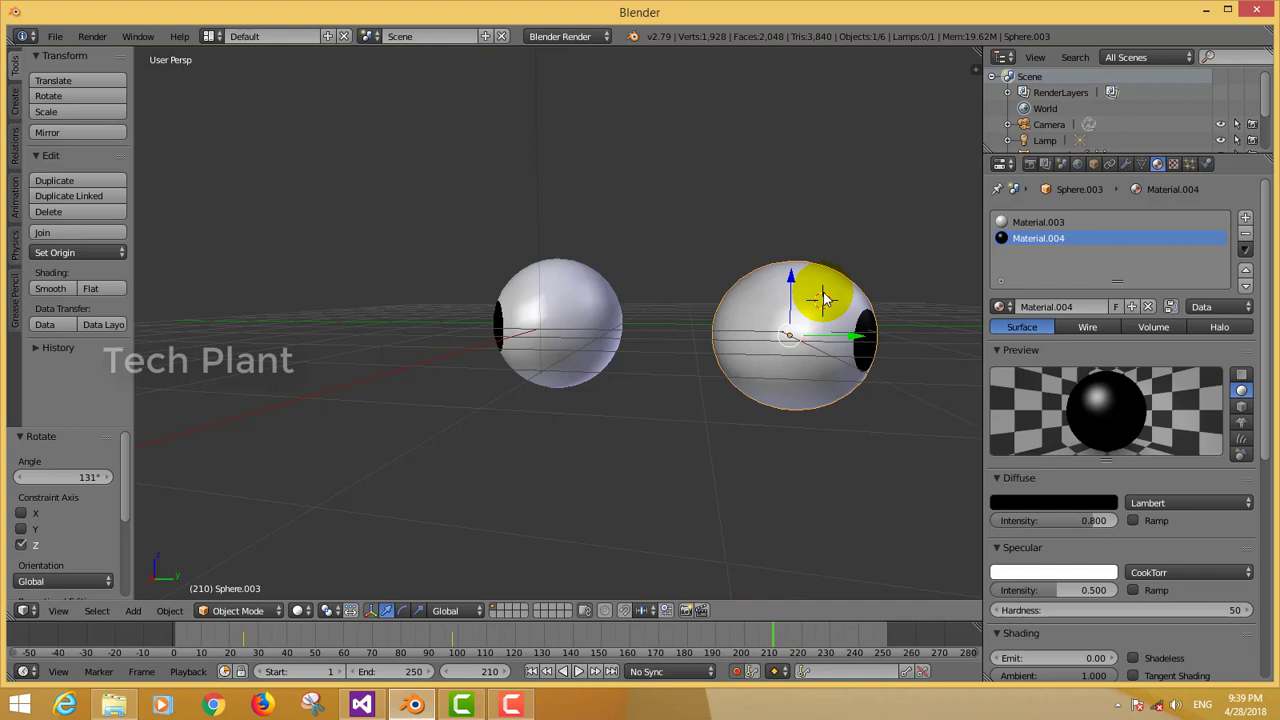
pyautogui.press('r')
pyautogui.press('z')
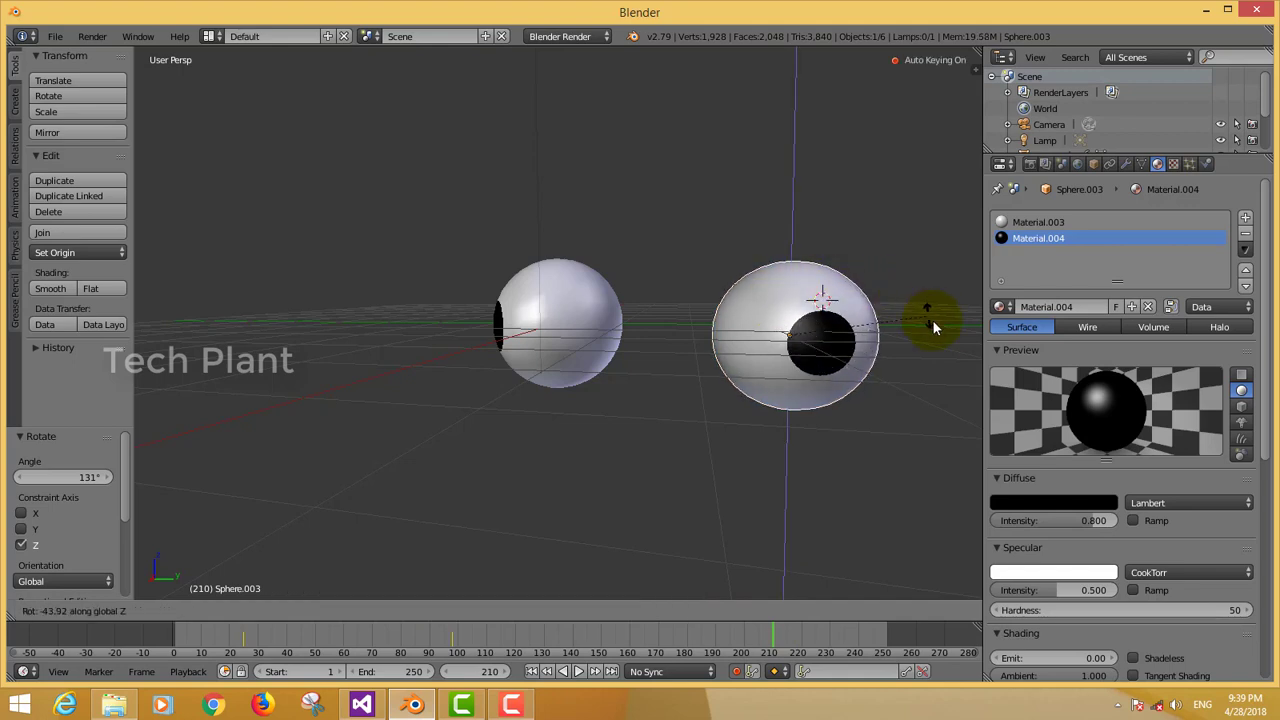
pyautogui.click(815, 493)
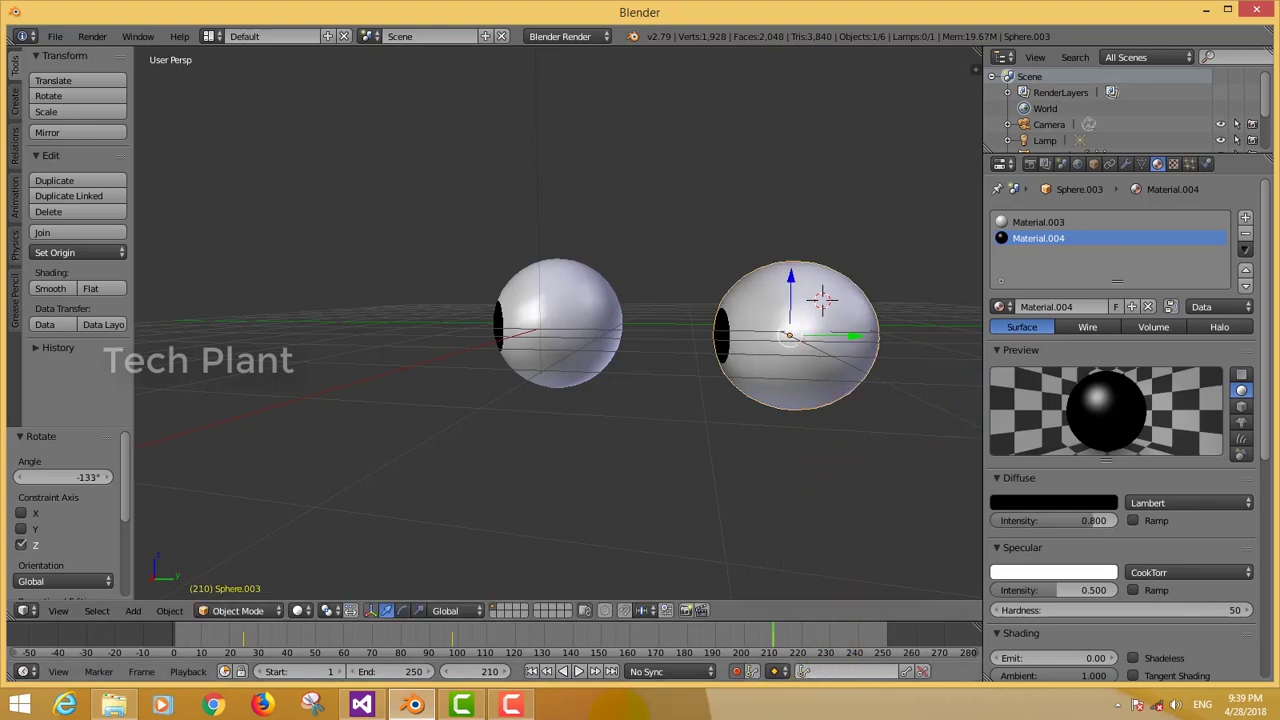
# Play the eyeball animation forward, then in reverse
pyautogui.click(578, 671)
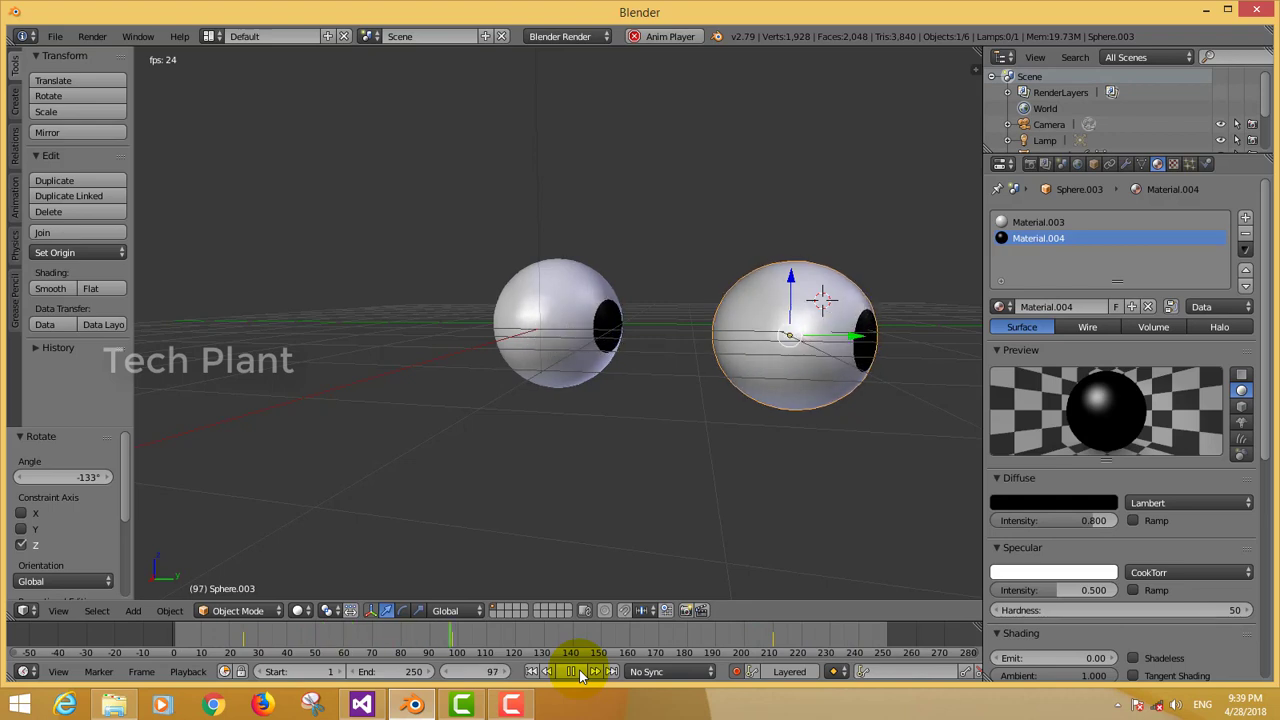
pyautogui.click(580, 673)
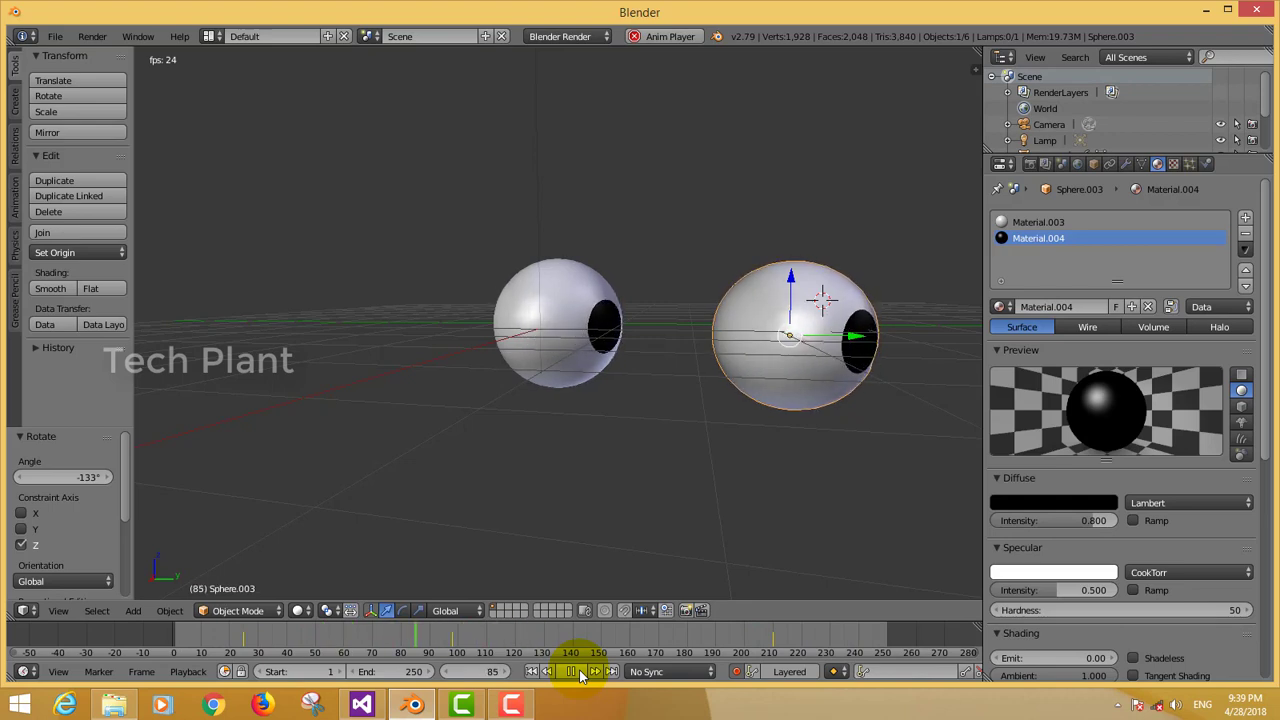